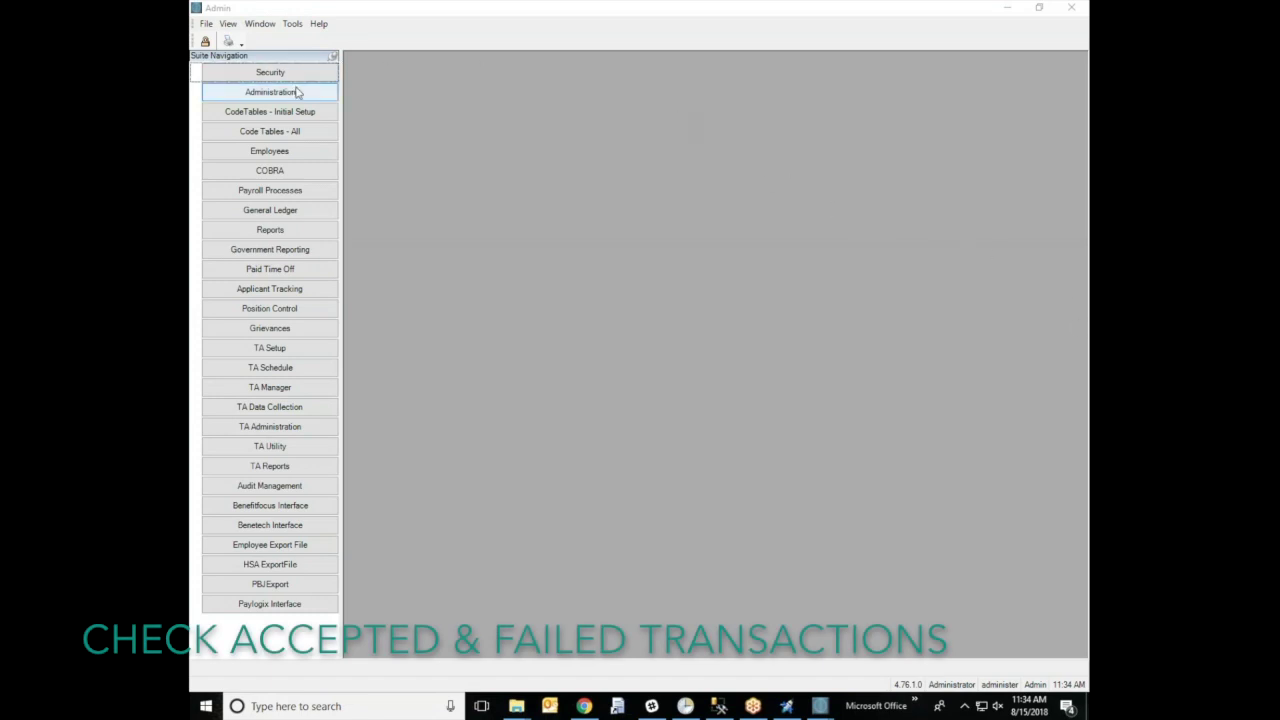
Step: List accepted transactions from 07/04/2018 to 08/15/2018, check the two GROSVENOR punches, then close the view
left_click(290, 406)
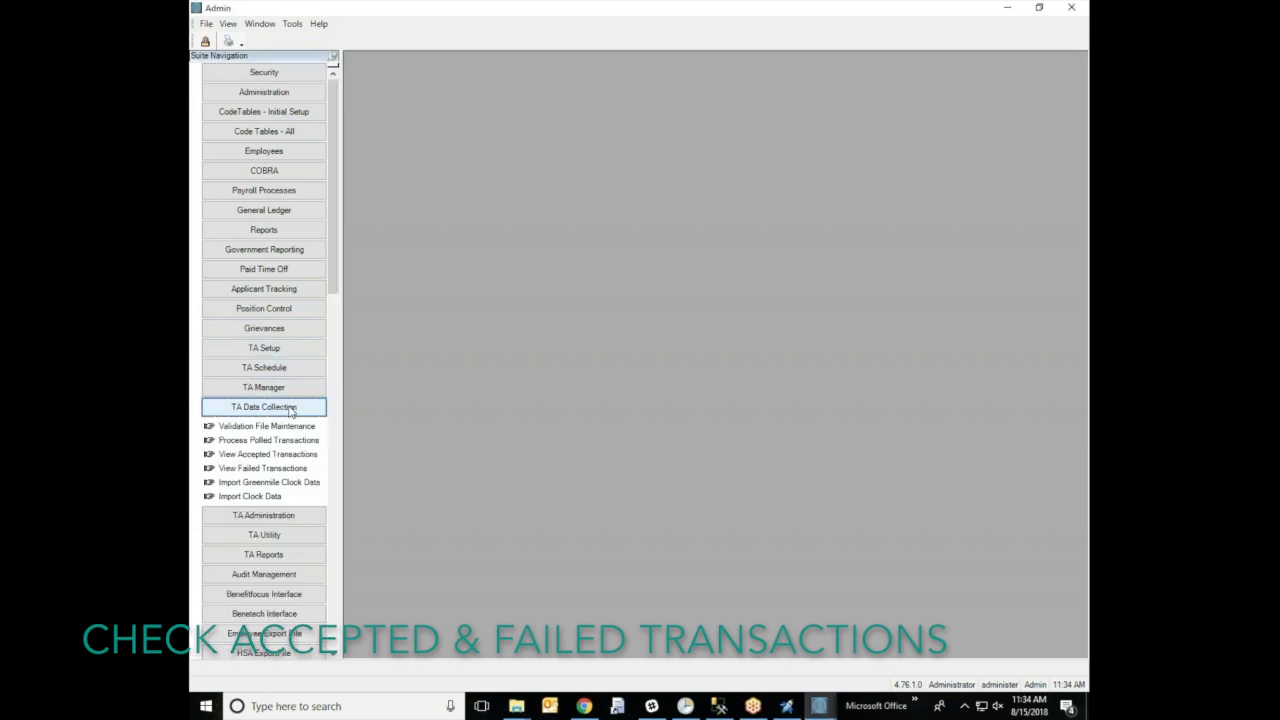
left_click(267, 454)
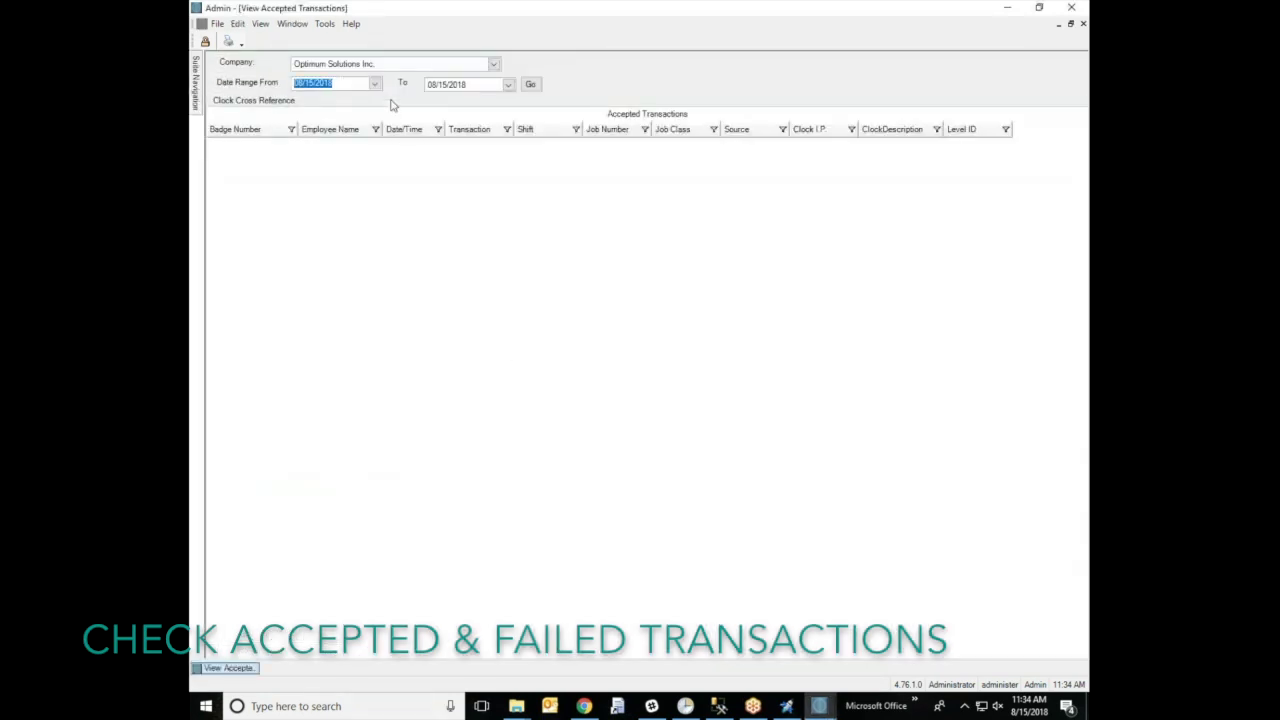
left_click(374, 85)
left_click(268, 103)
left_click(318, 141)
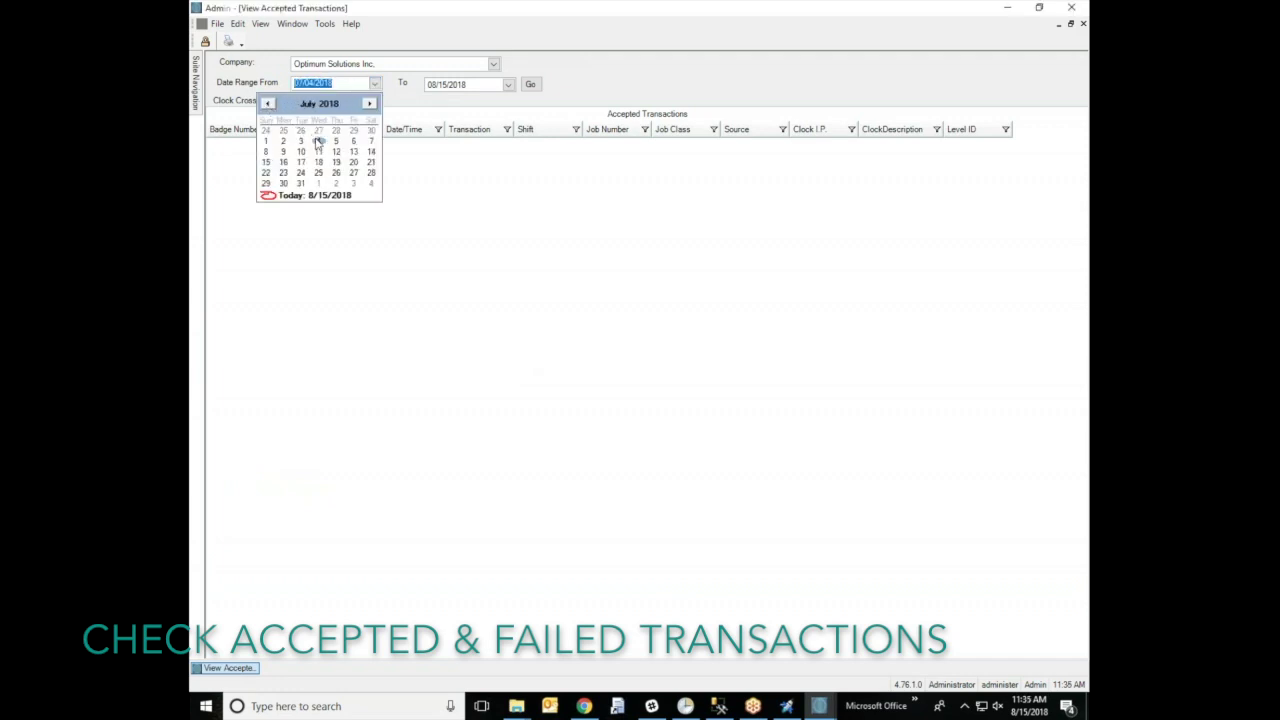
left_click(531, 85)
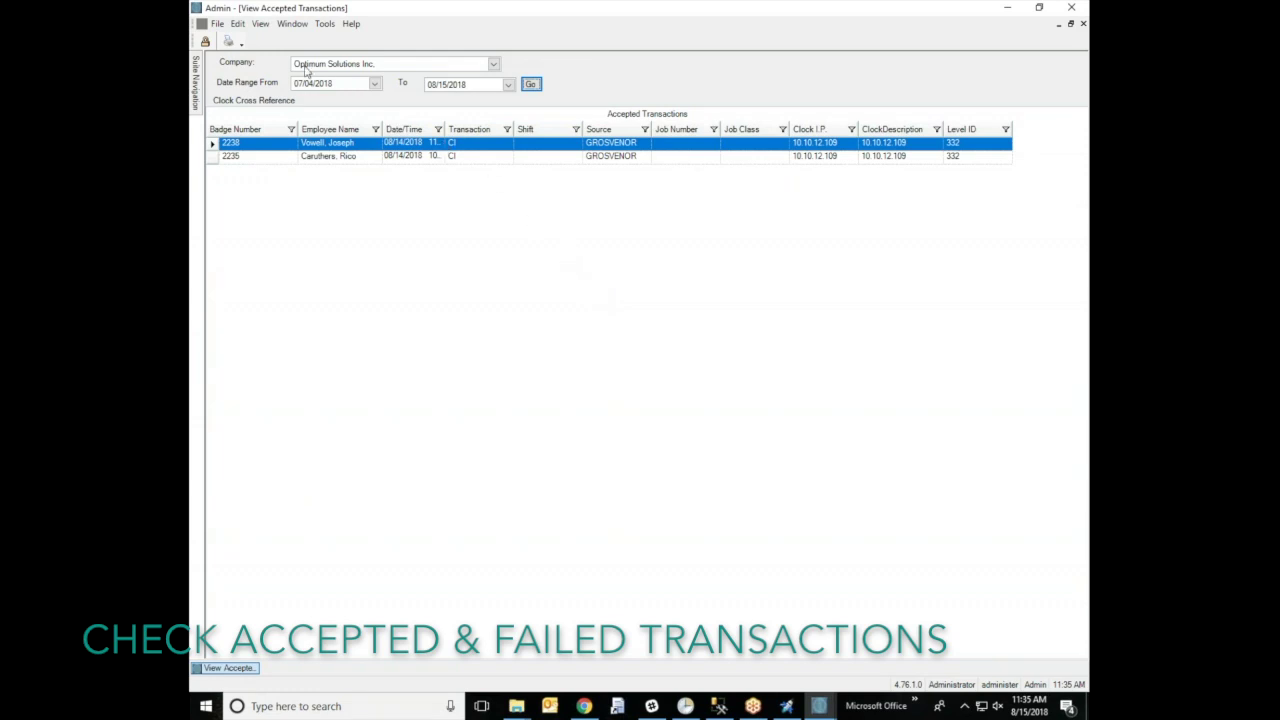
left_click(1083, 23)
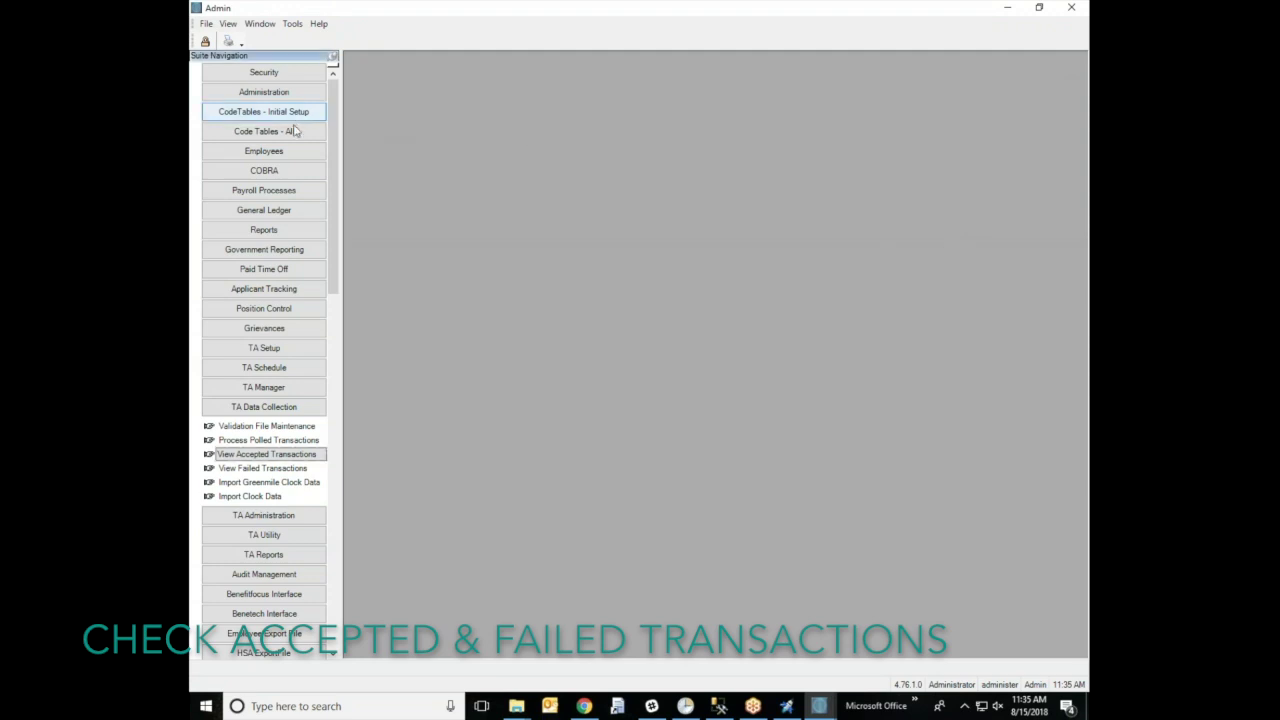
Step: Show failed transactions from 08/01/2018 to 08/15/2018, confirm the three GROSVENOR failures (CI, SG, CO), then close
left_click(261, 470)
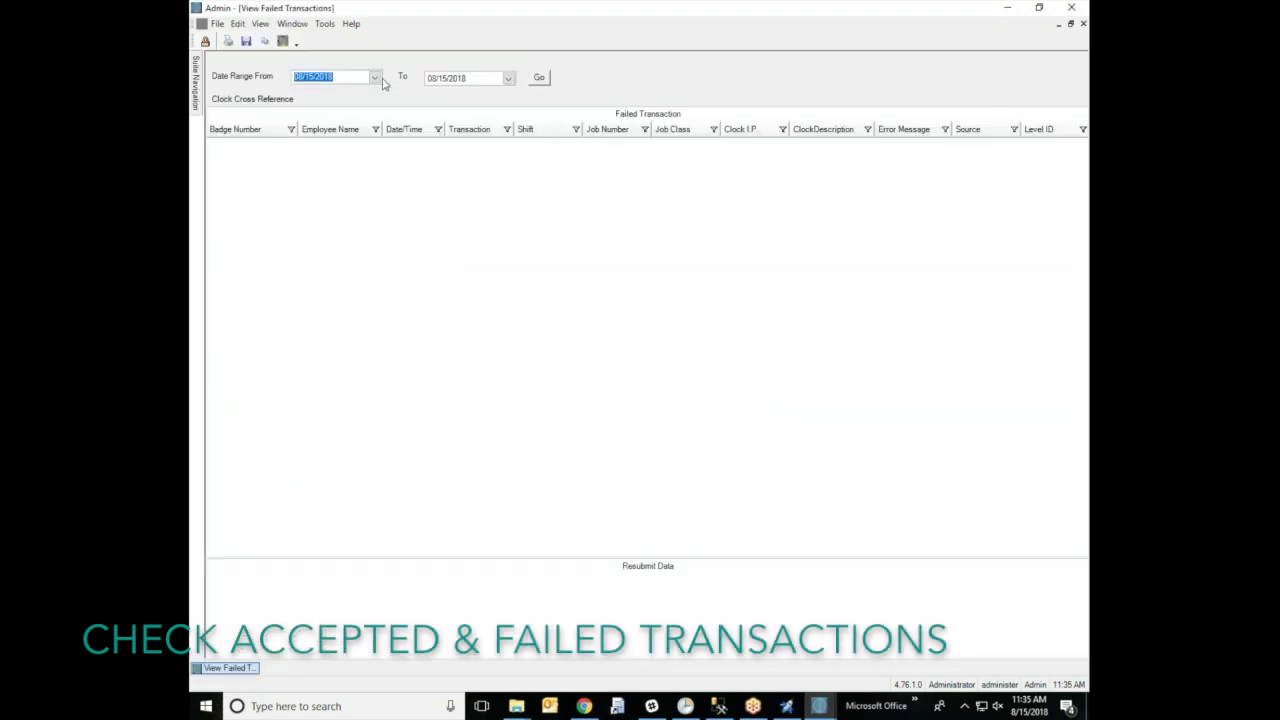
left_click(375, 79)
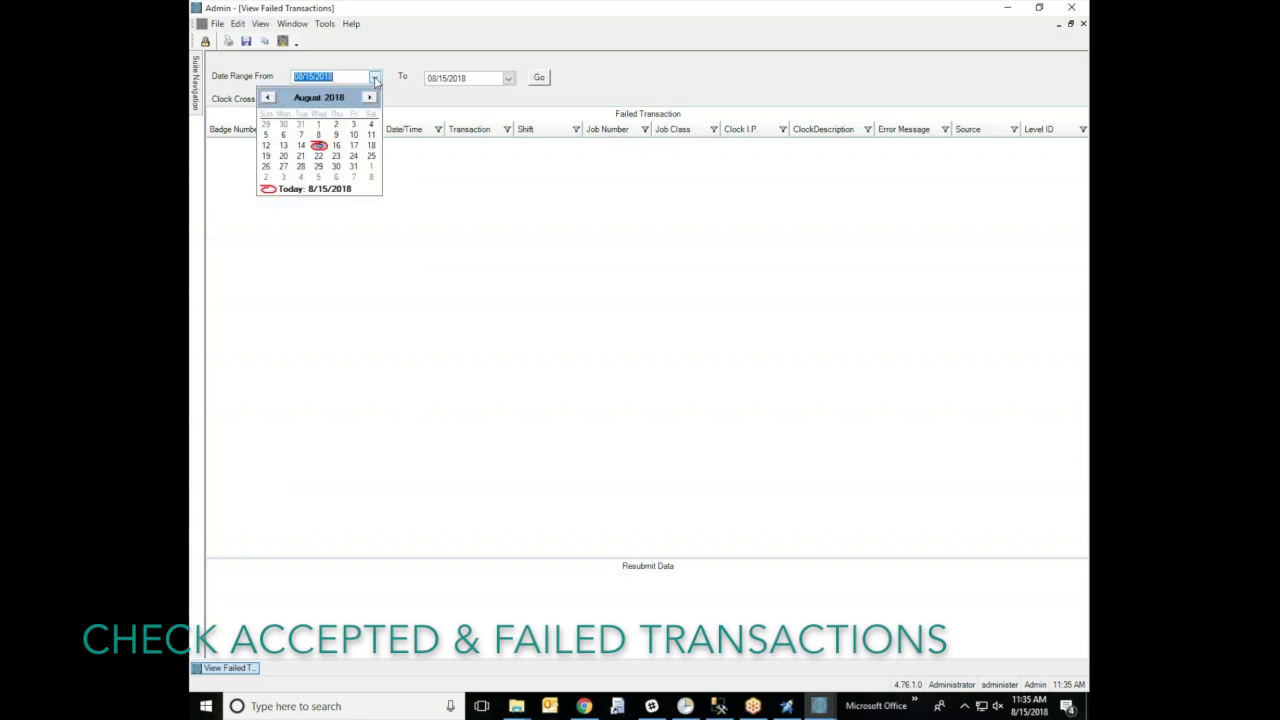
left_click(318, 124)
left_click(539, 79)
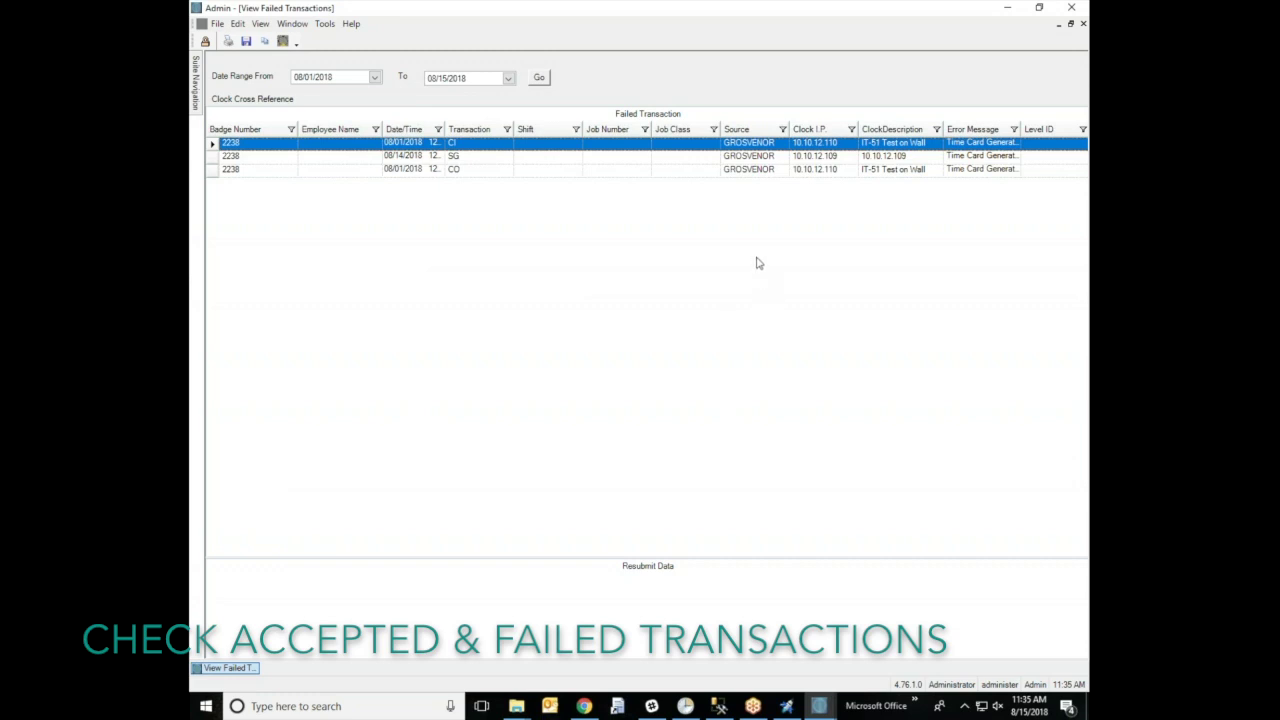
left_click(1082, 23)
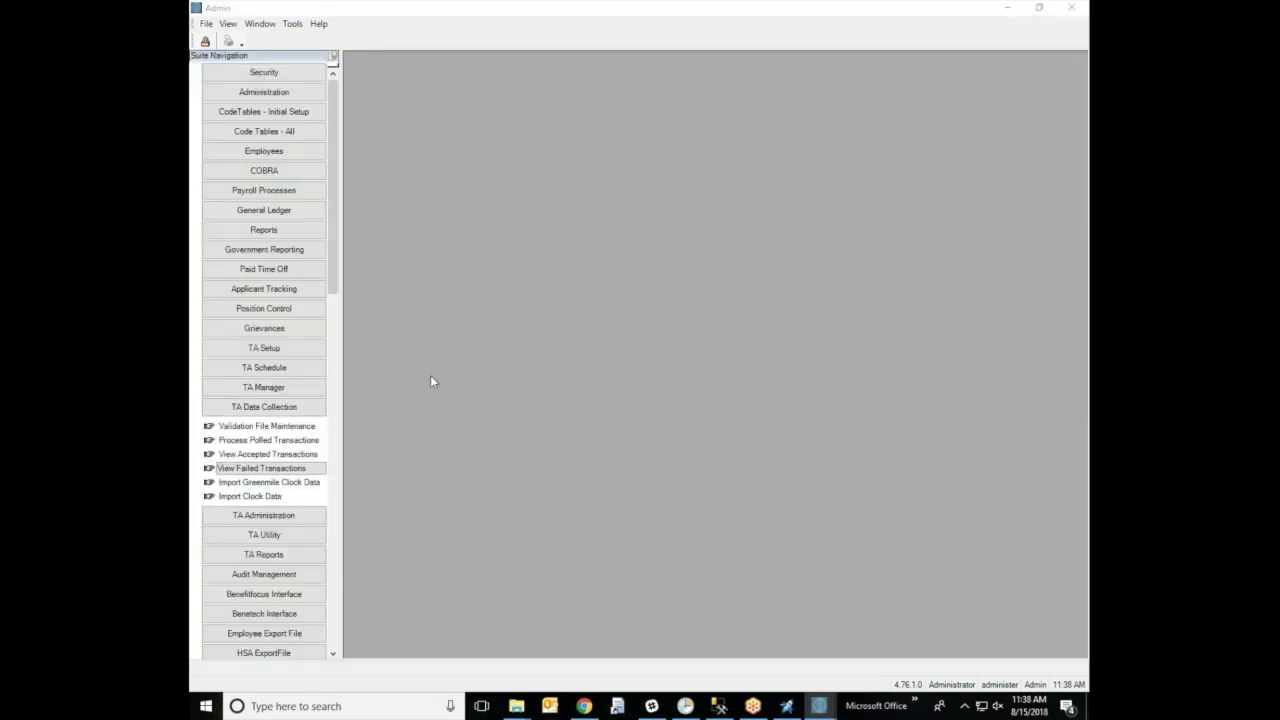
Step: Launch Task Scheduler through a Windows search for 'task'
left_click(348, 714)
type("task")
key("Escape")
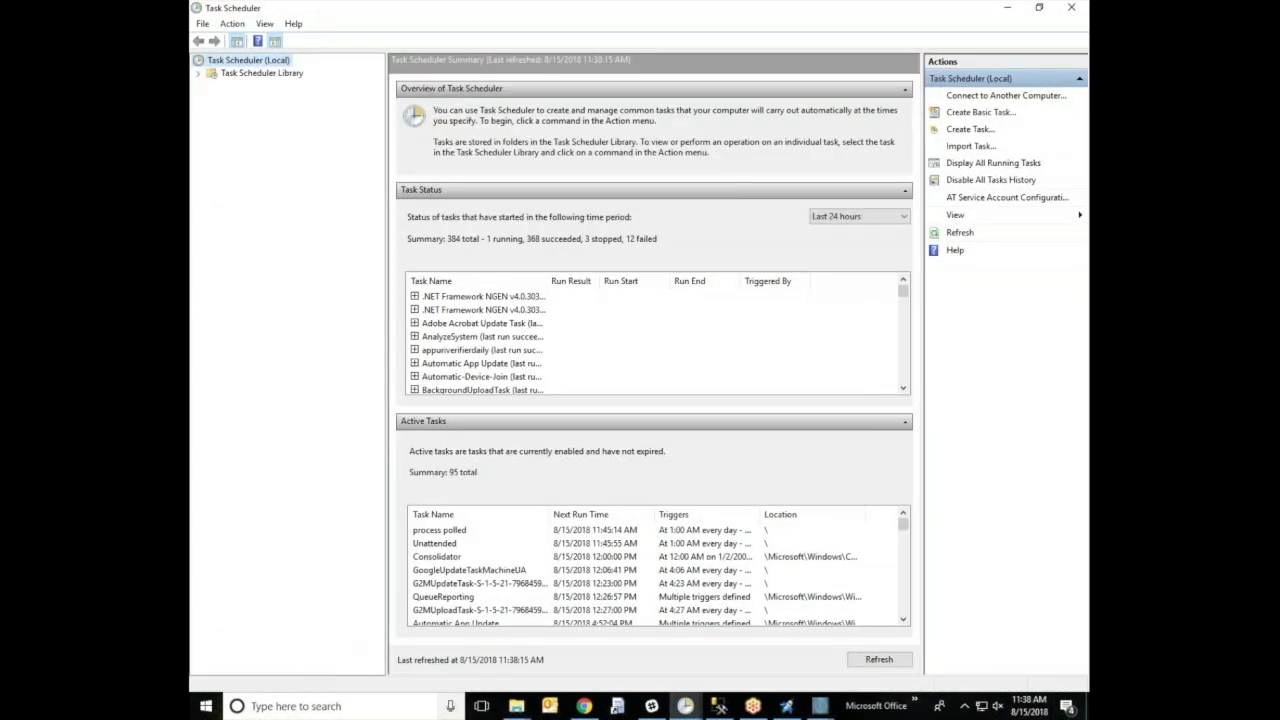
Step: Run the process polled task from the Task Scheduler Library
left_click(225, 76)
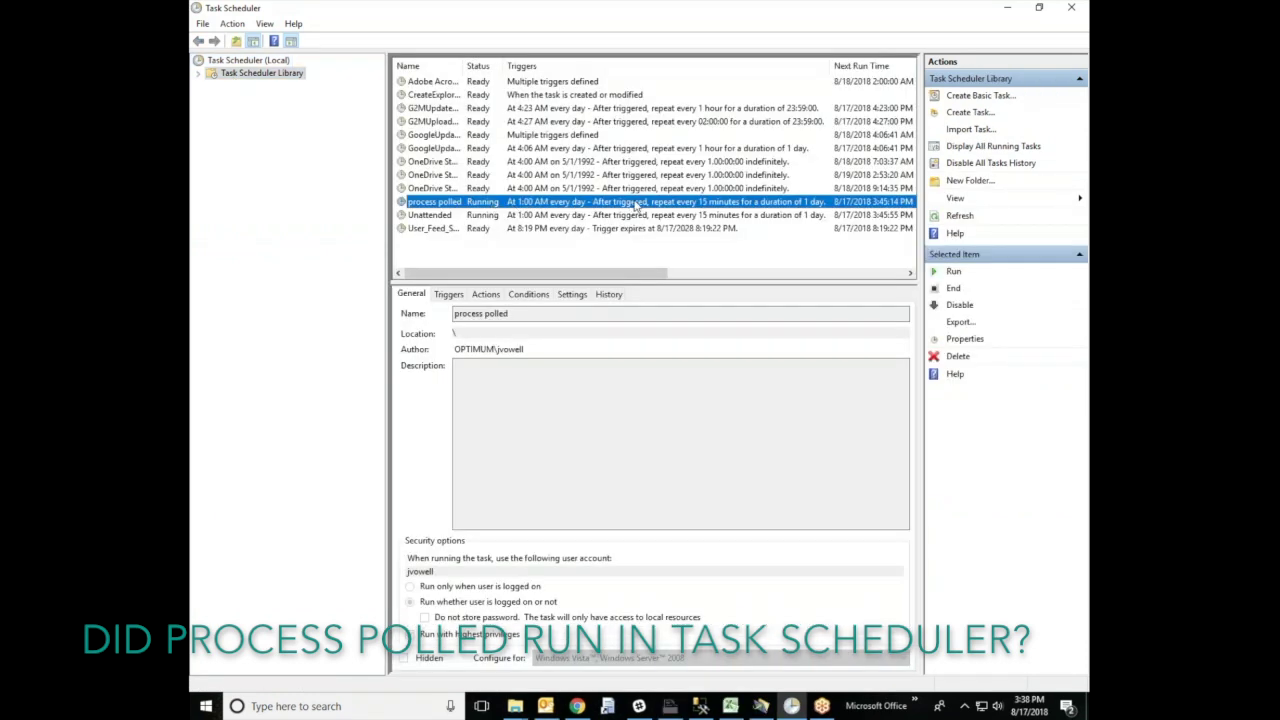
right_click(637, 205)
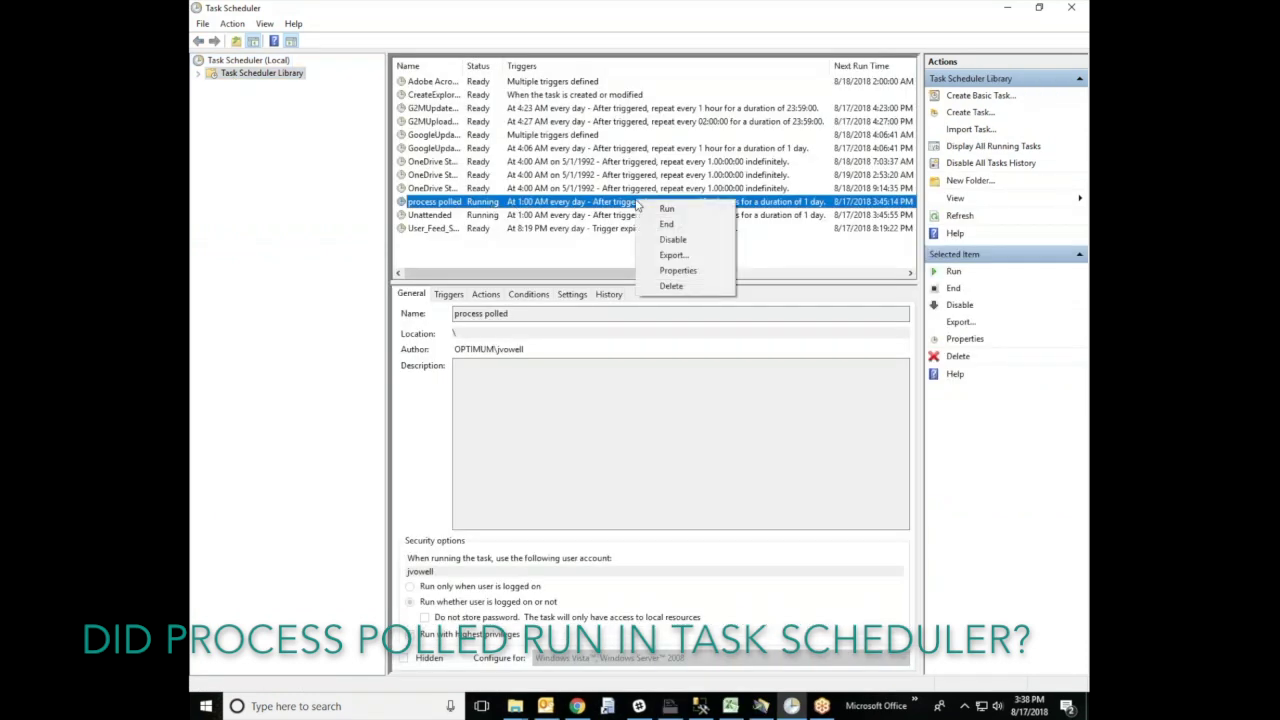
left_click(670, 210)
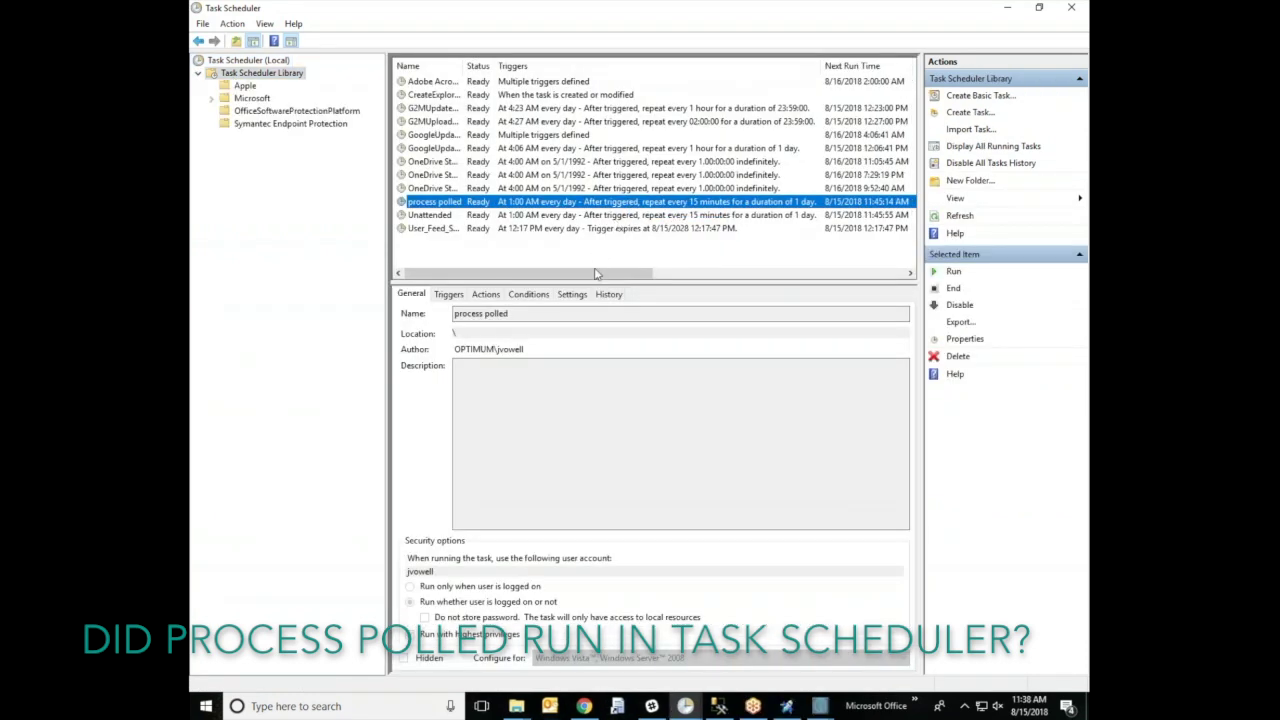
left_click_drag(599, 274, 808, 303)
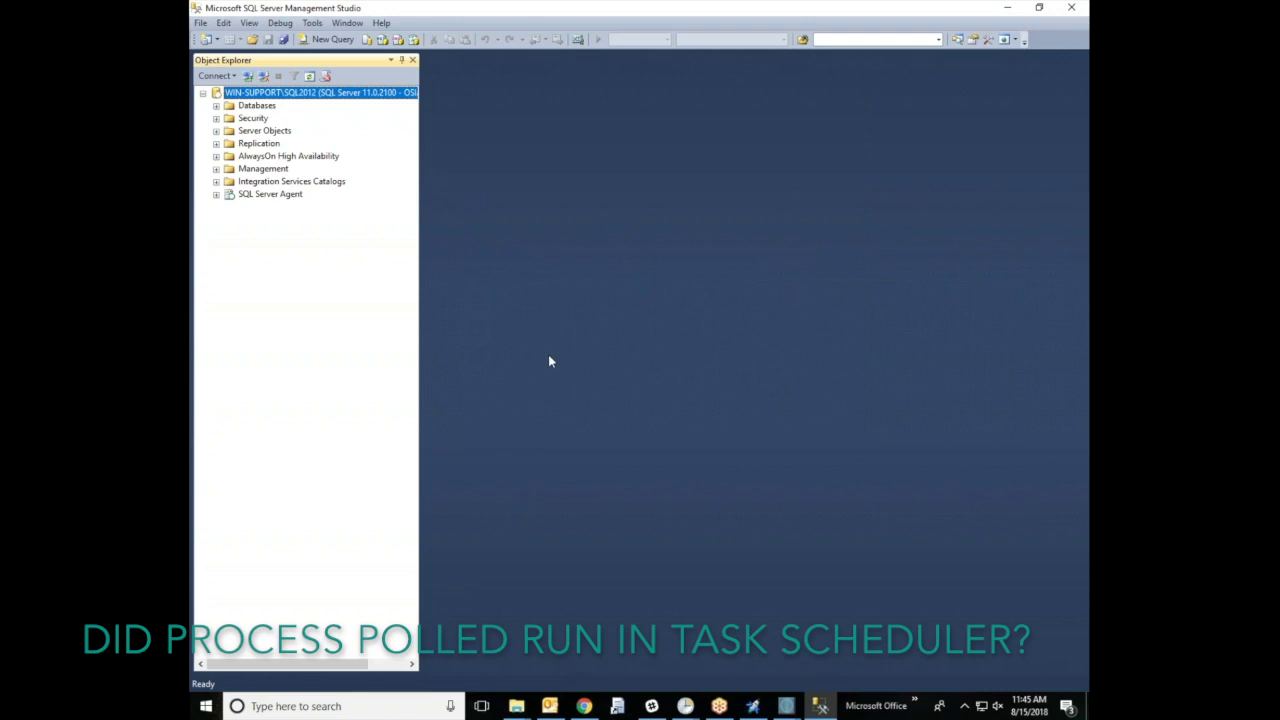
Step: Open a new query window on the timeclock_Test_1234 database
left_click(216, 106)
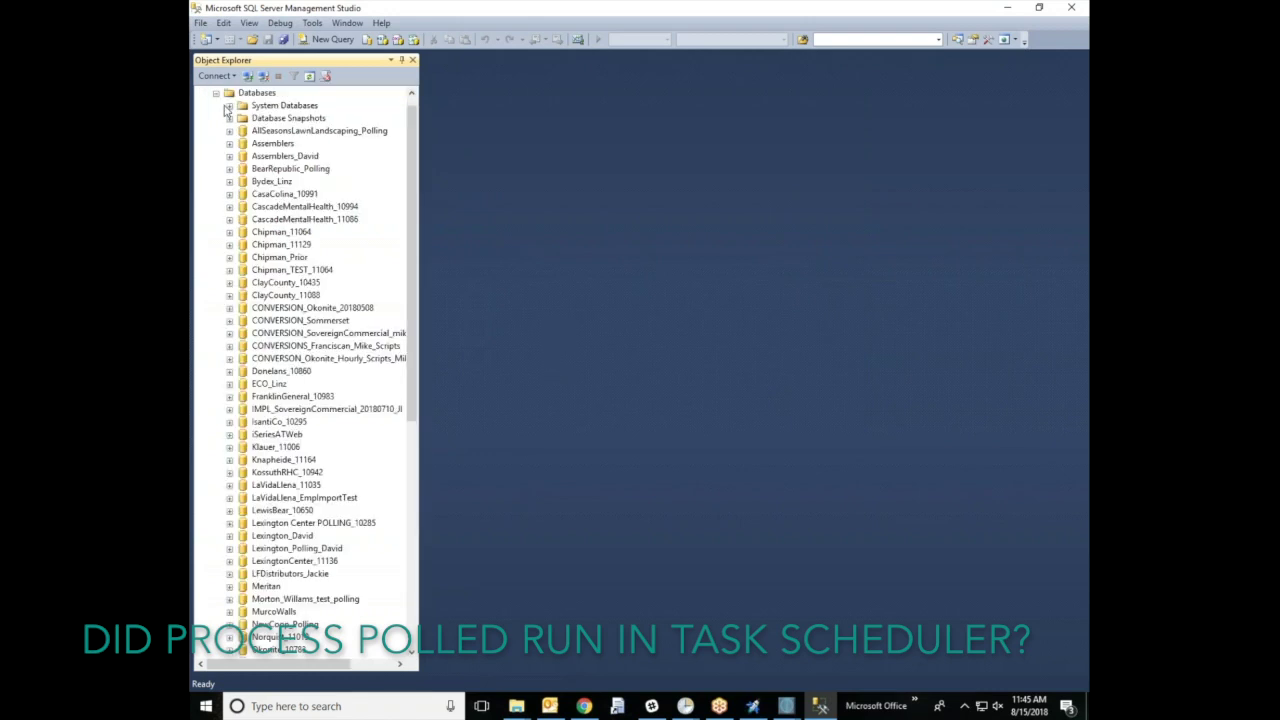
left_click_drag(414, 165, 407, 393)
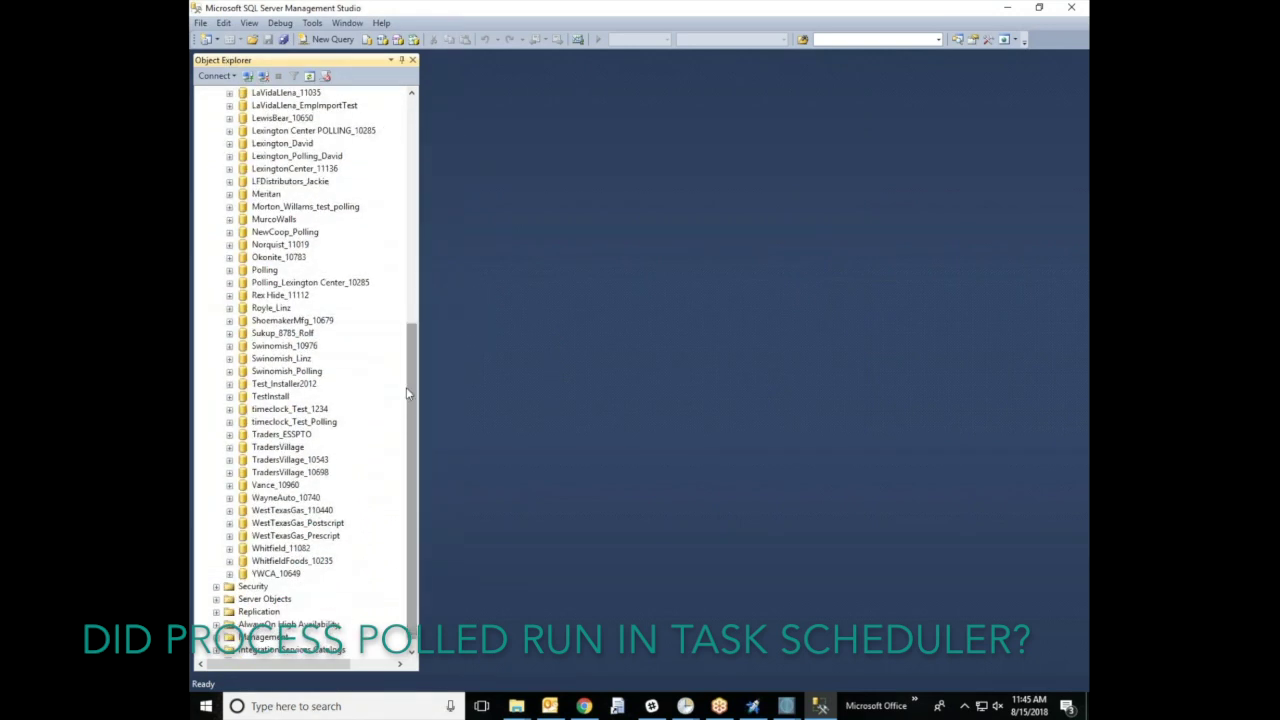
left_click(322, 410)
right_click(325, 410)
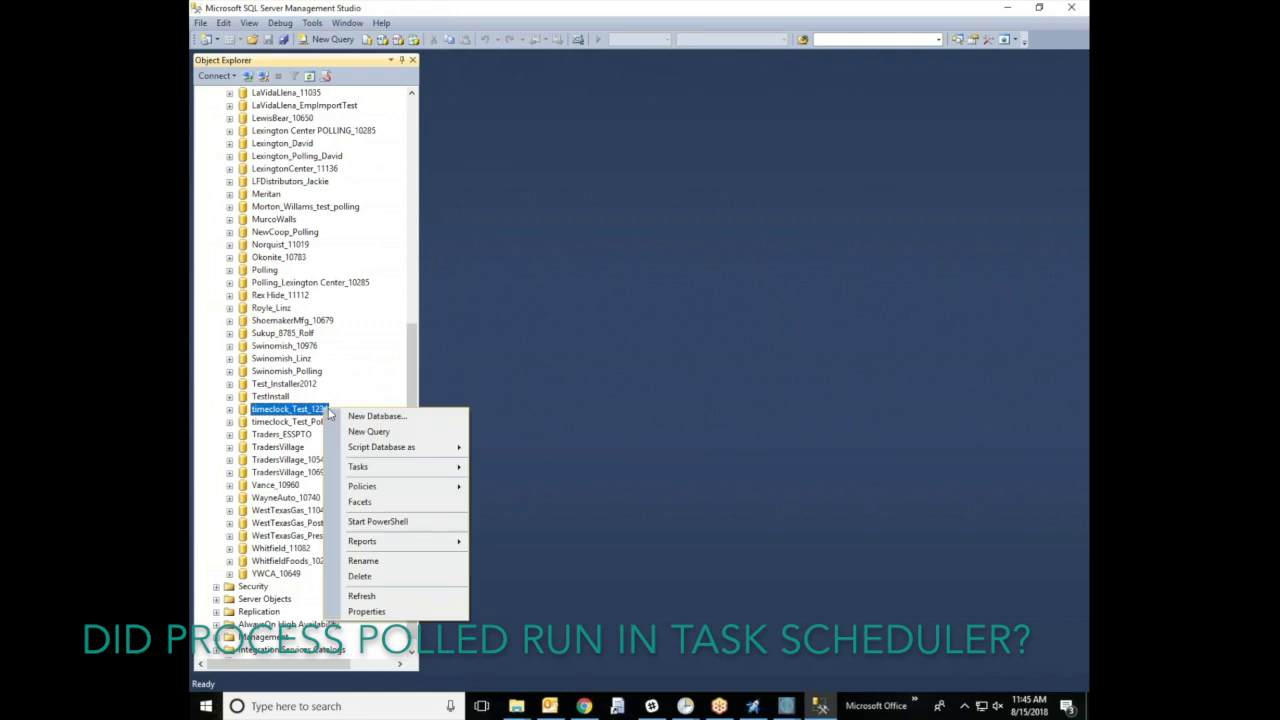
left_click(396, 431)
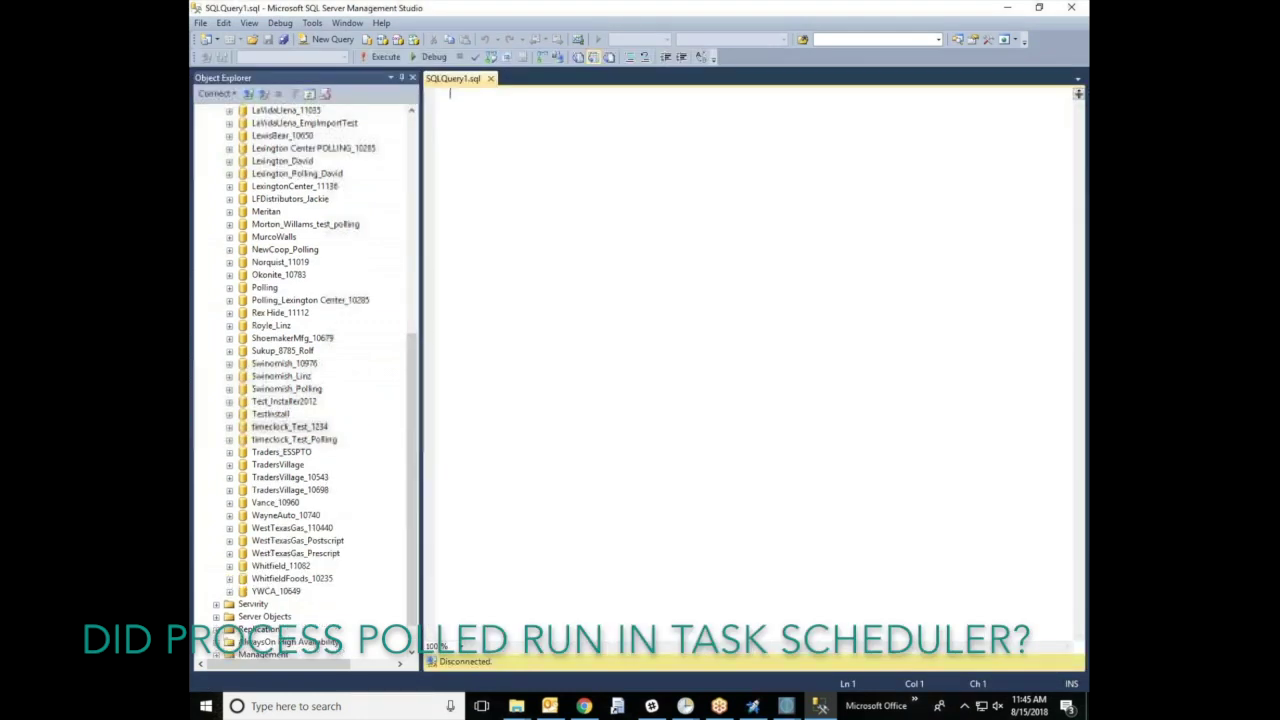
Step: Run 'select * from Clockdata', confirm zero rows, and return to Task Scheduler
type("sele")
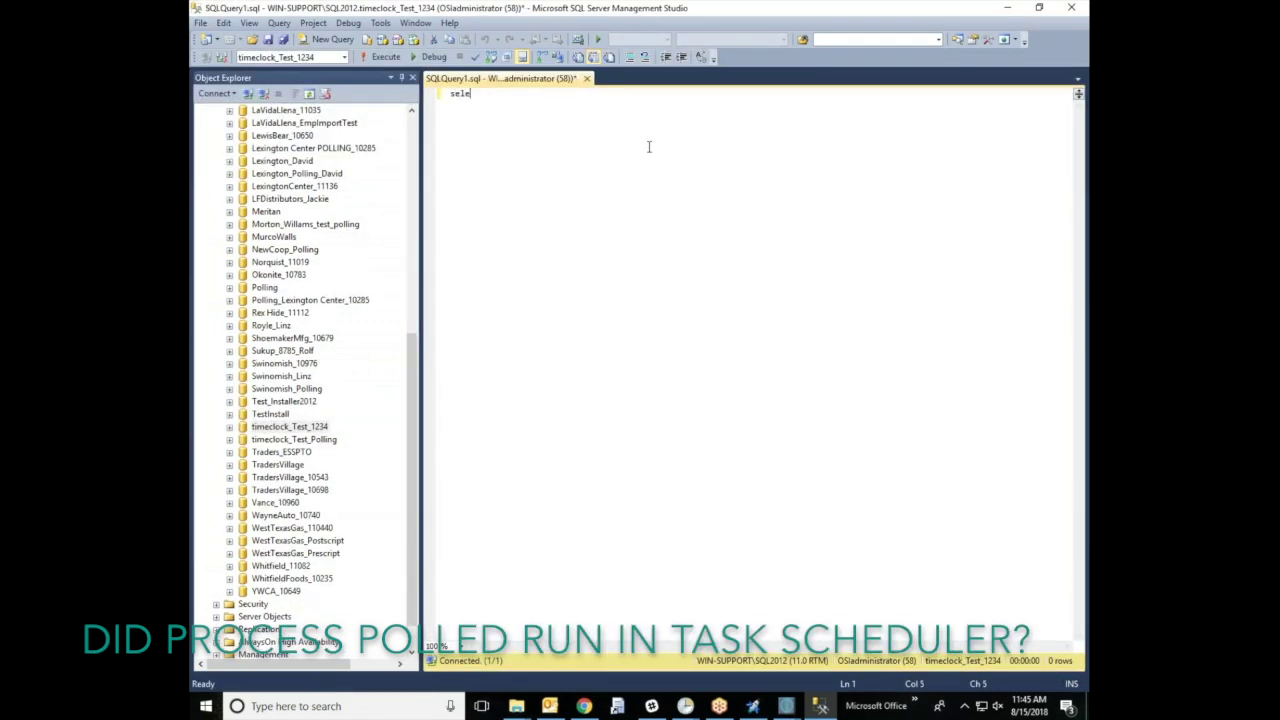
type("ct * from Clockdata")
key("F5")
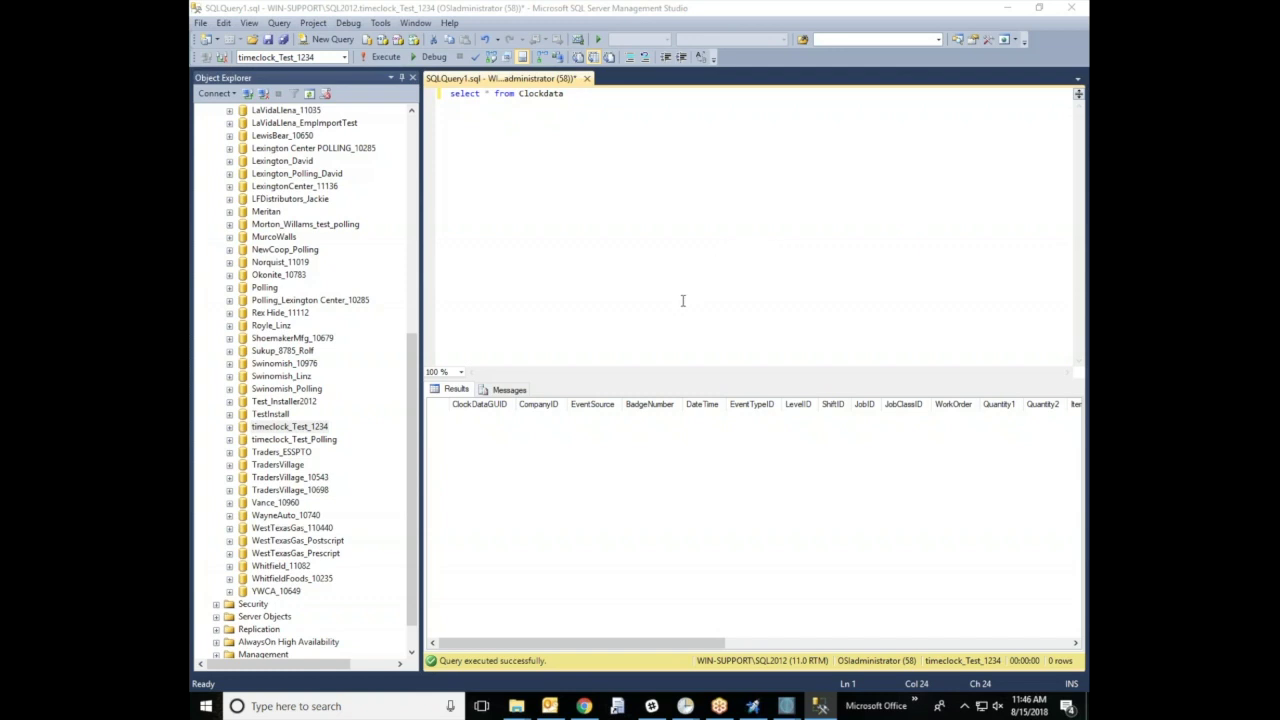
mouse_move(686, 708)
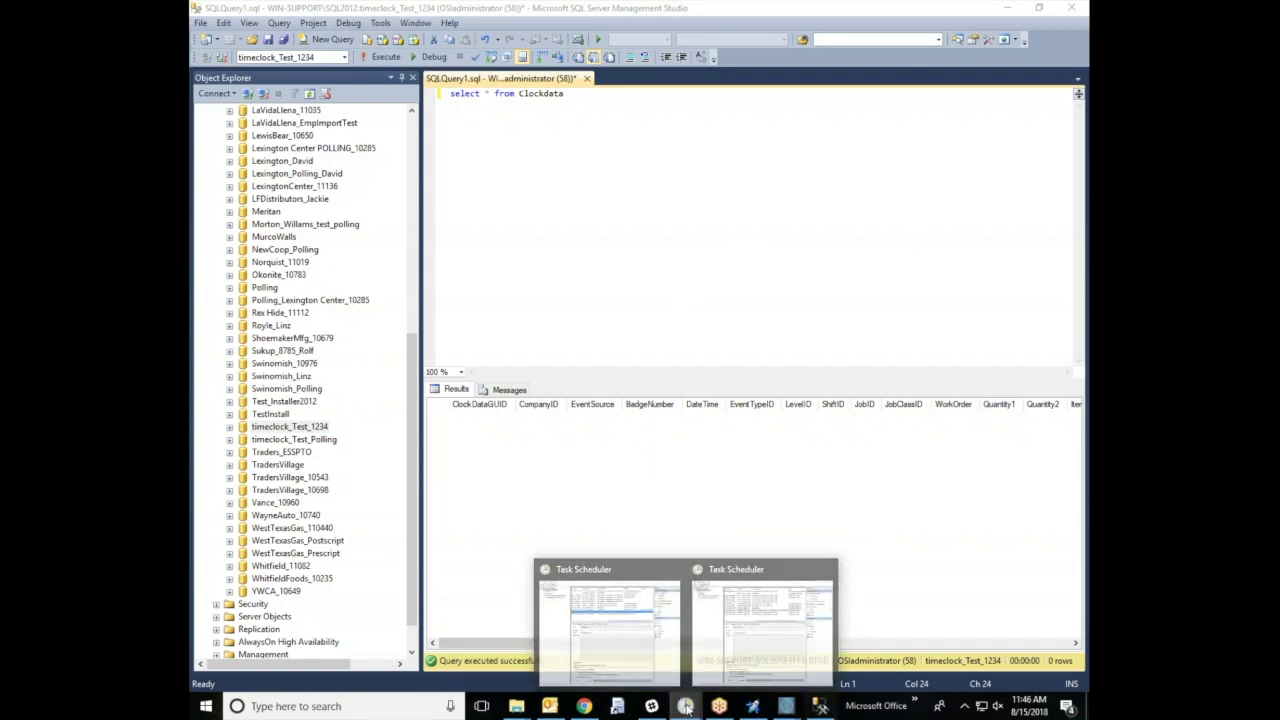
left_click(686, 708)
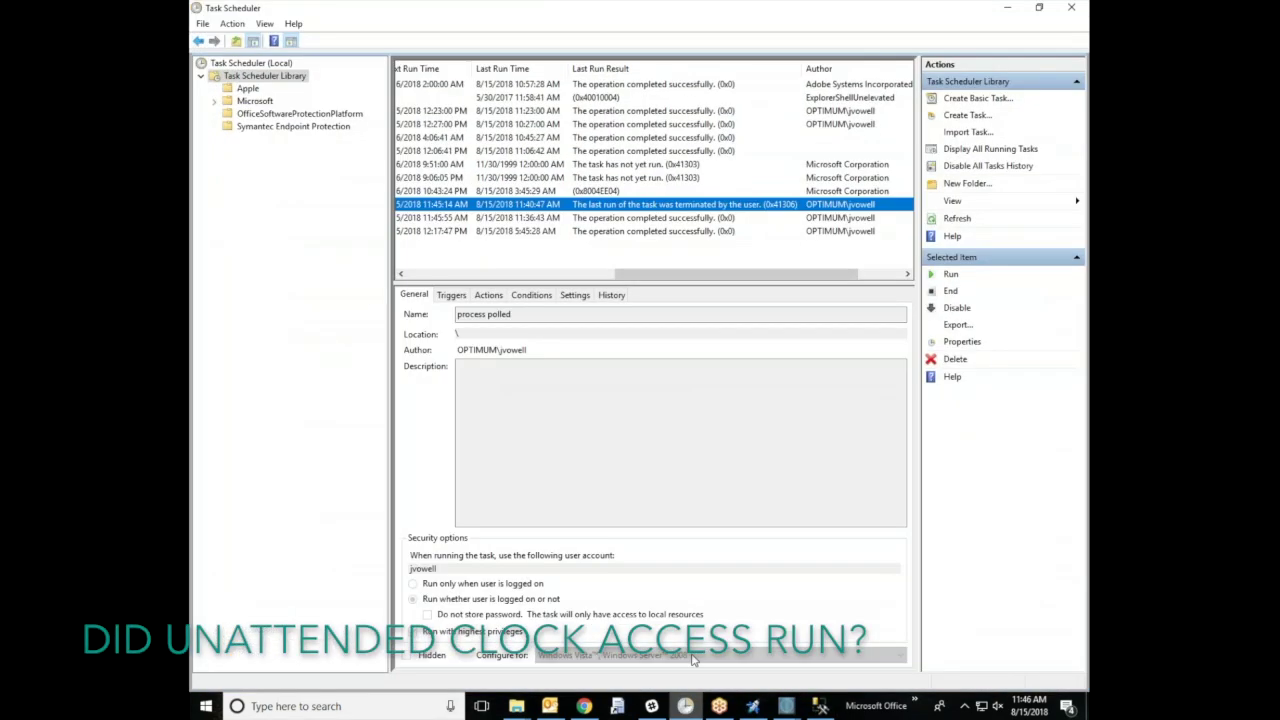
Step: Confirm the Unattended task's last run result is successful, then go back to SSMS
left_click_drag(723, 278, 500, 282)
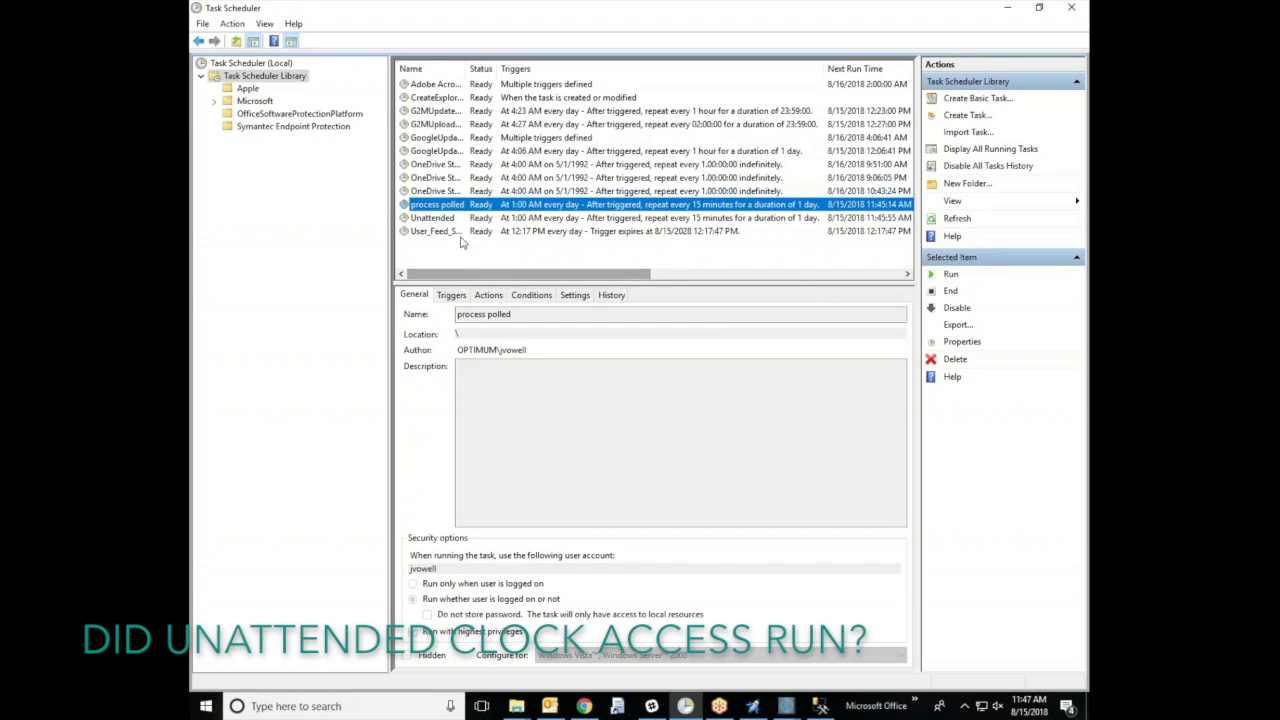
left_click(445, 220)
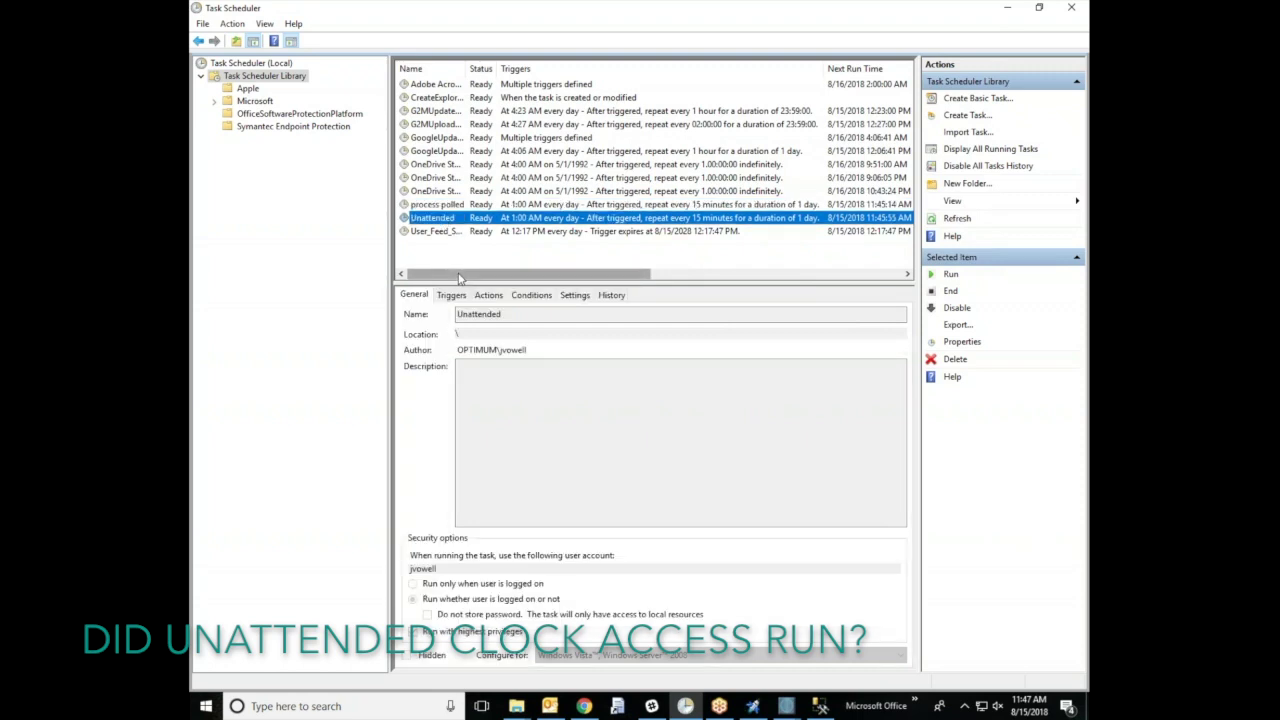
left_click_drag(461, 280, 645, 308)
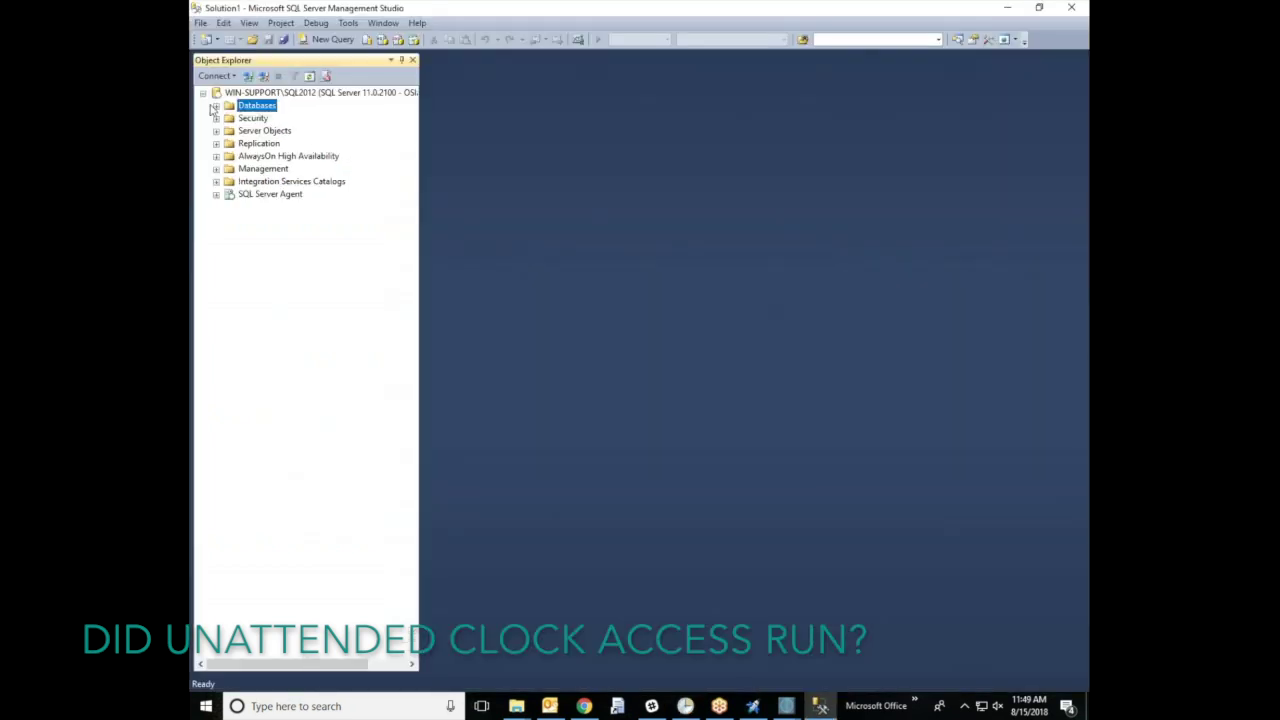
left_click(215, 106)
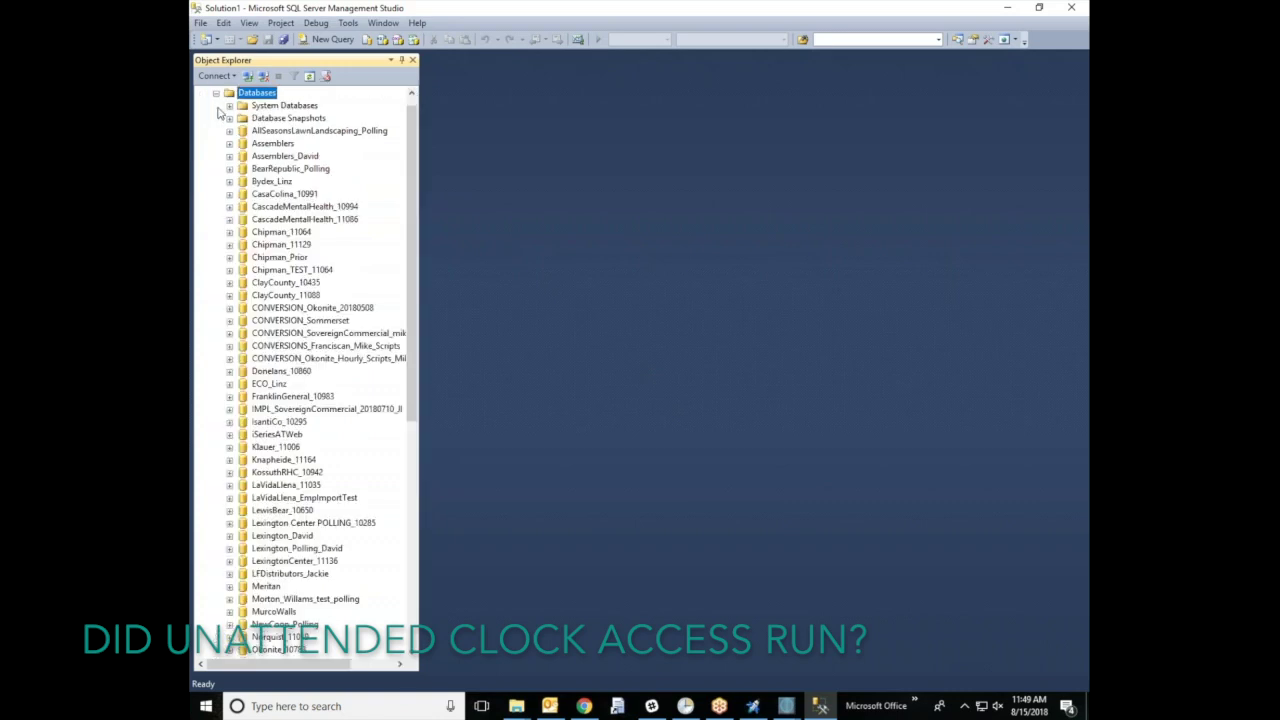
Step: Write a timeclock_Test_Polling query: select * from clkpunchgrosvenor order by punchtime desc
scroll(408, 234, "down", 1)
left_click_drag(408, 234, 415, 413)
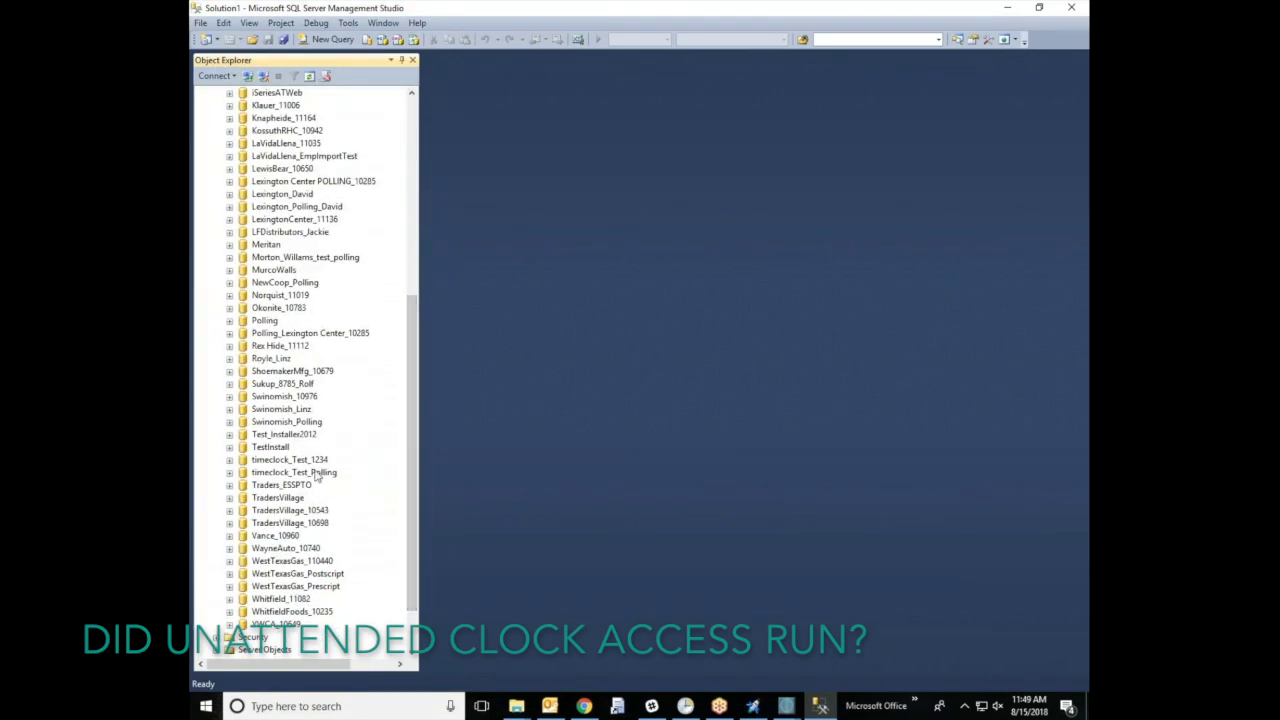
left_click(230, 474)
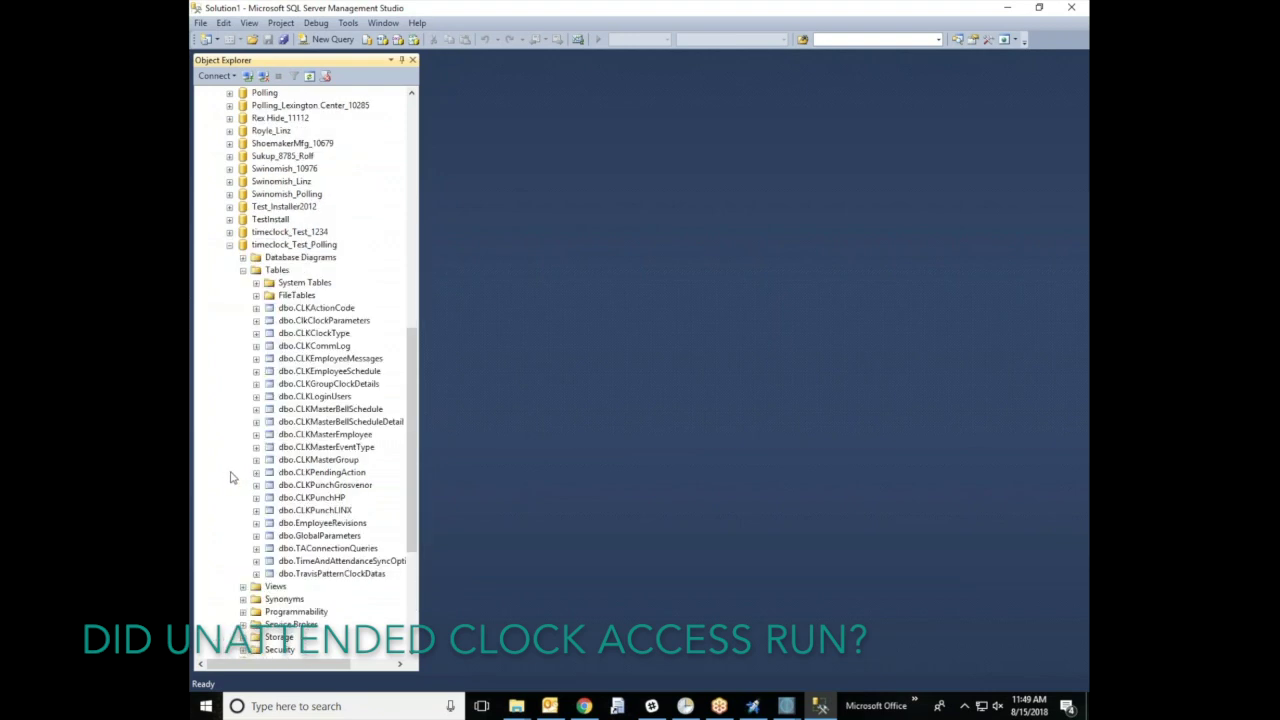
left_click(360, 487)
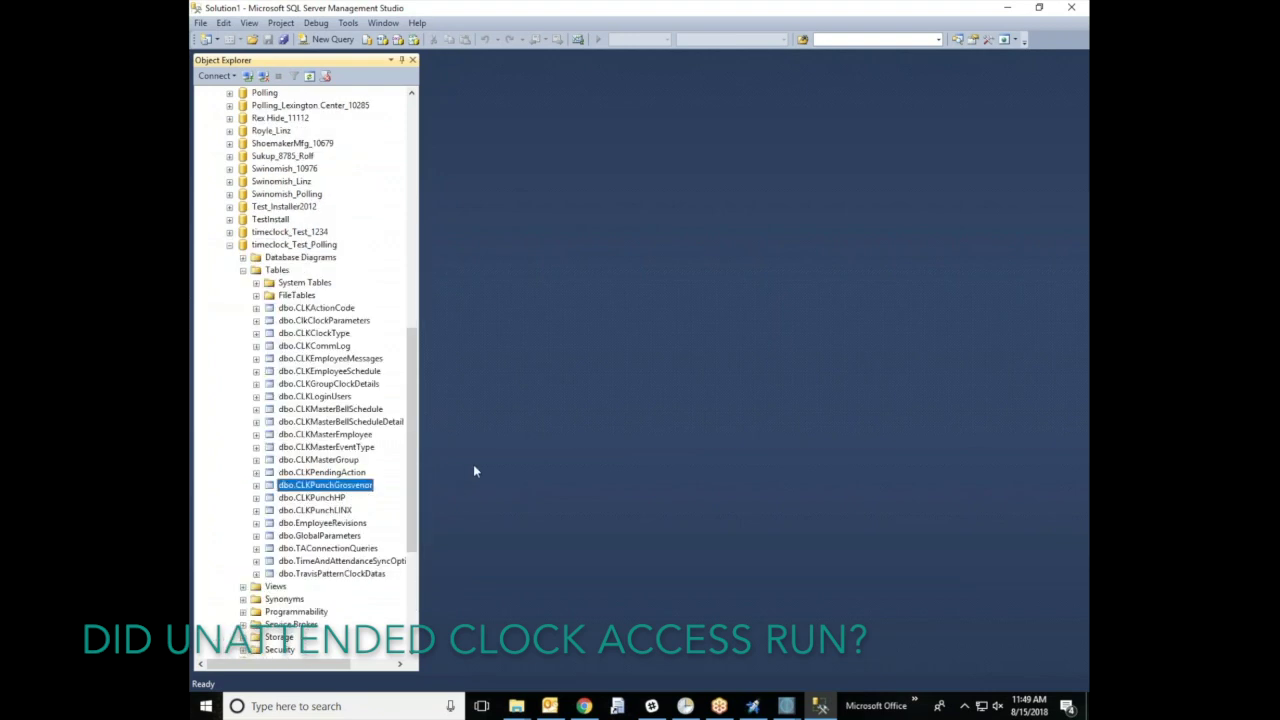
left_click(330, 39)
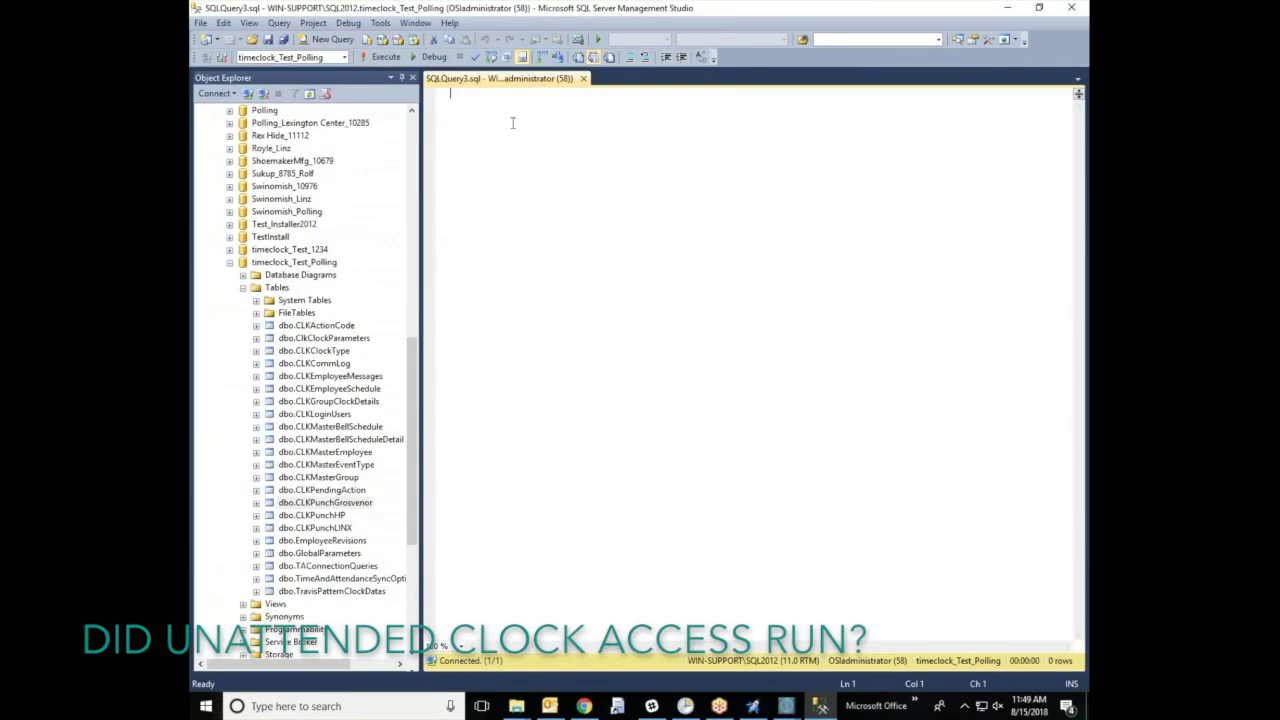
type("select * from clkpunchgrosven")
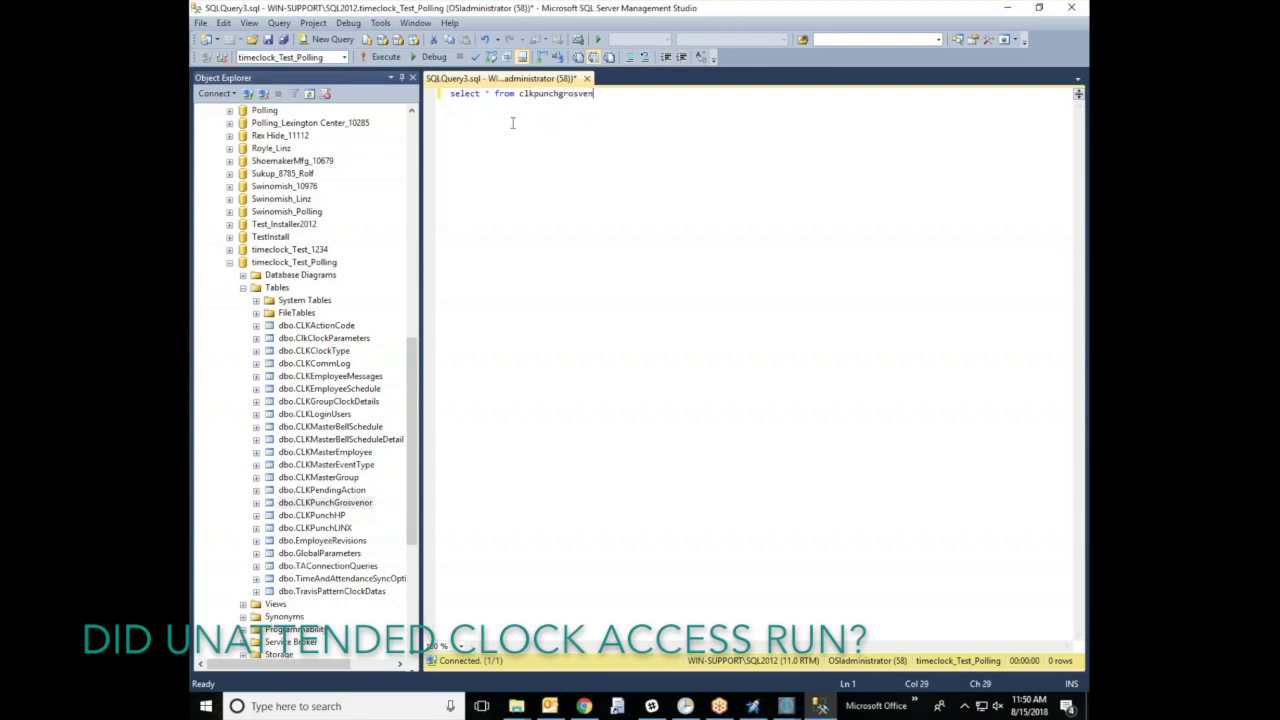
type("rder by punchtime desc")
Step: Run the punch query newest first, then re-run it to find a new 11:51:12 punch
key("F5")
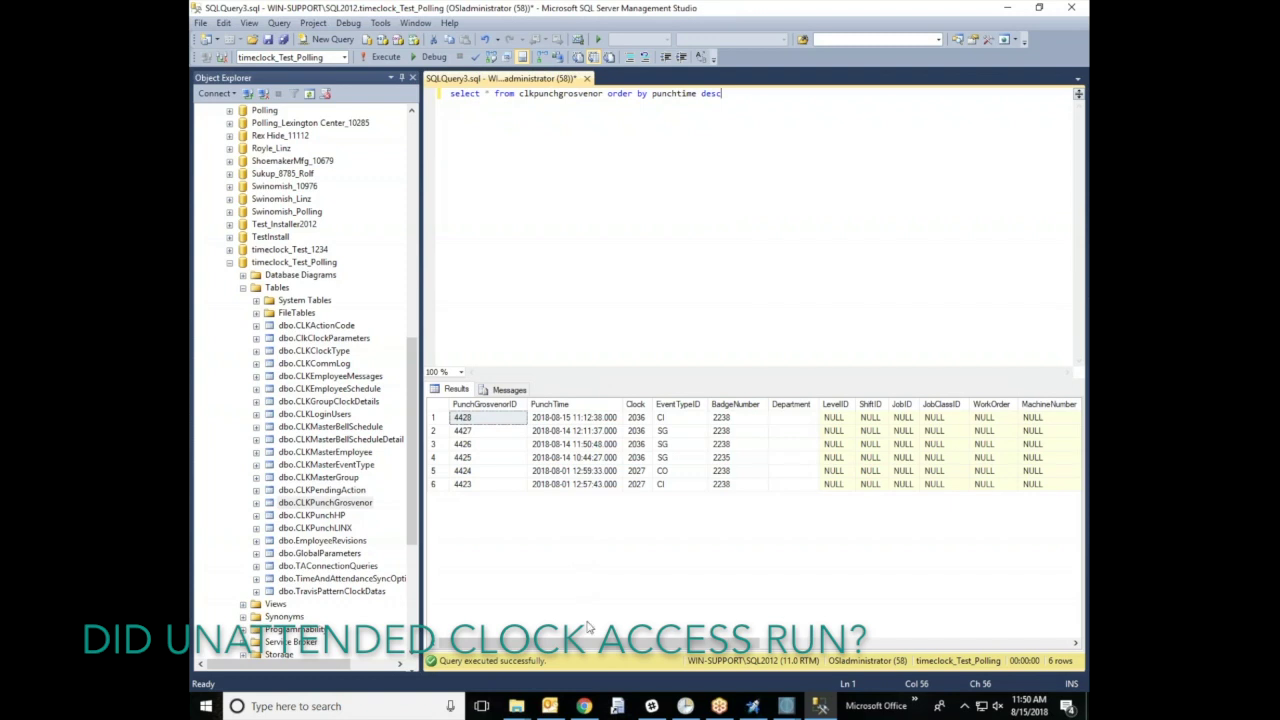
left_click_drag(593, 647, 878, 648)
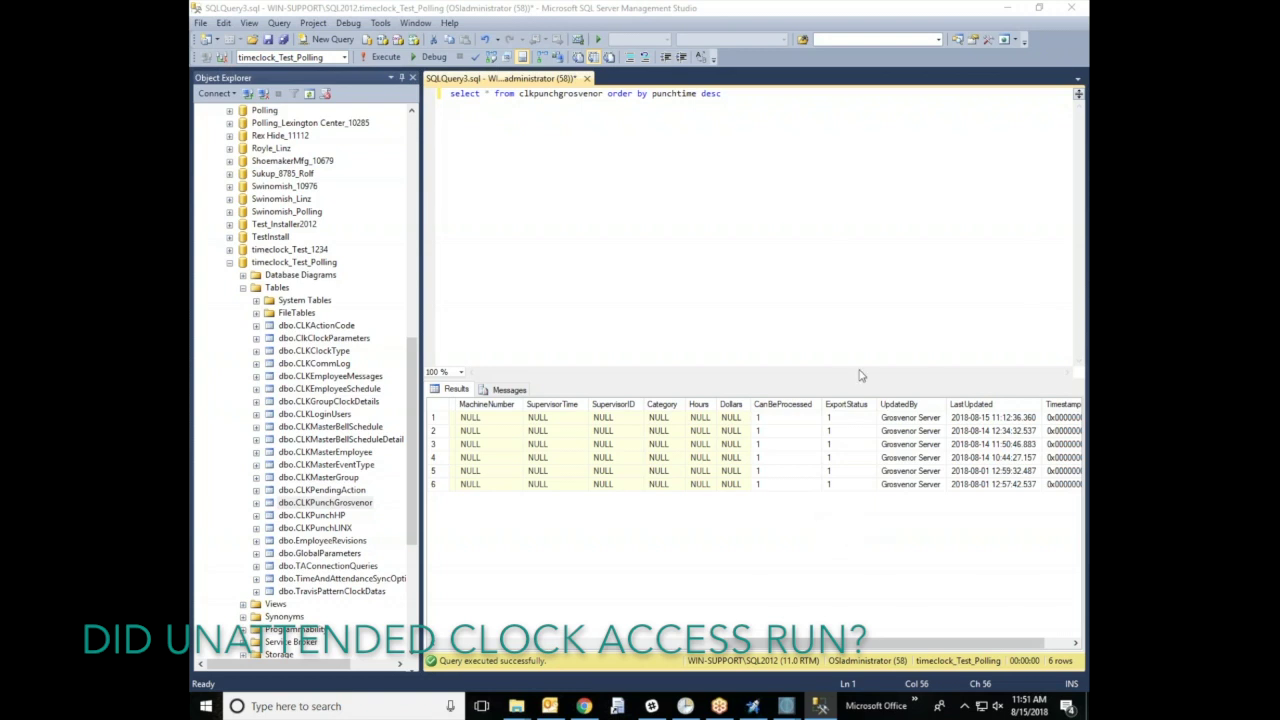
left_click_drag(751, 99, 449, 95)
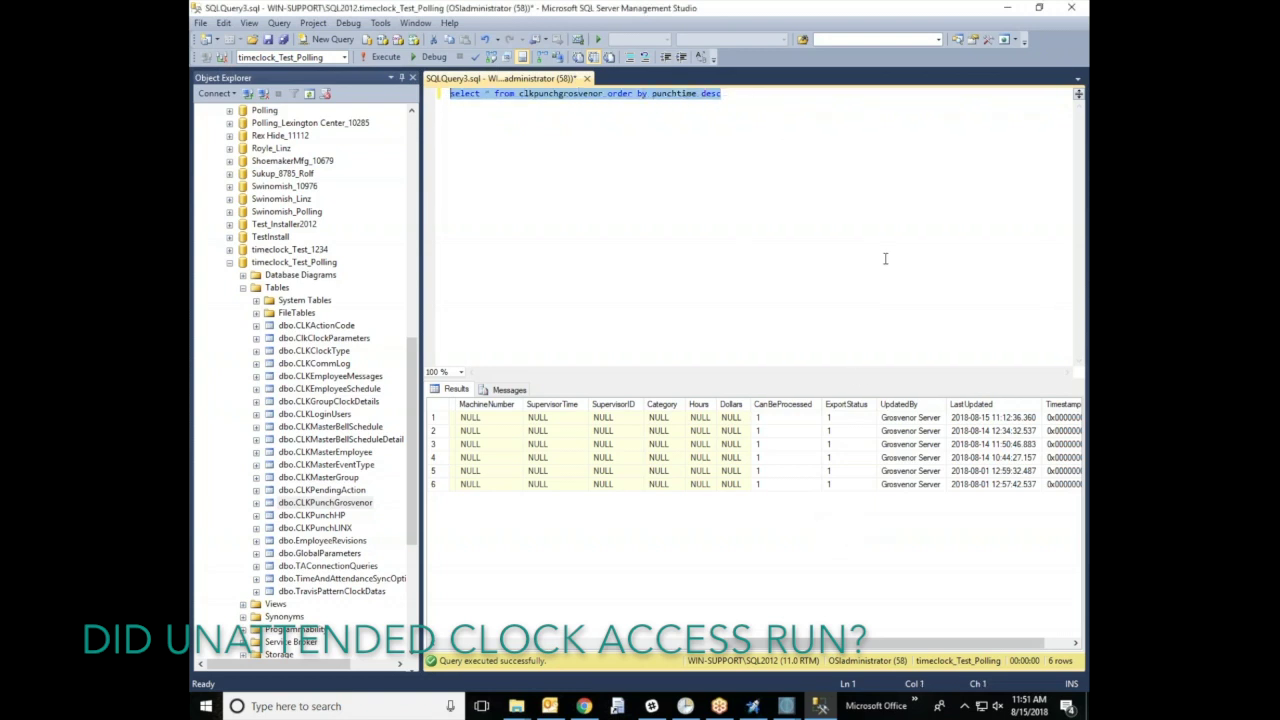
key("F5")
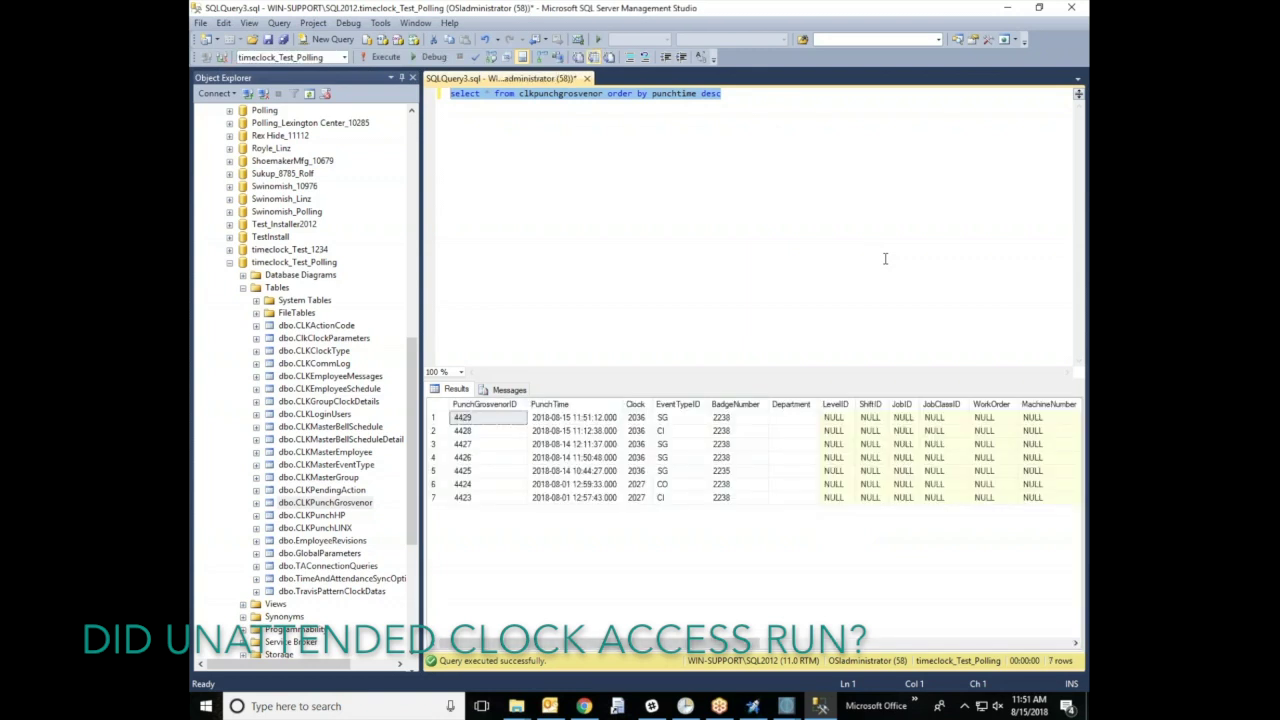
left_click(602, 418)
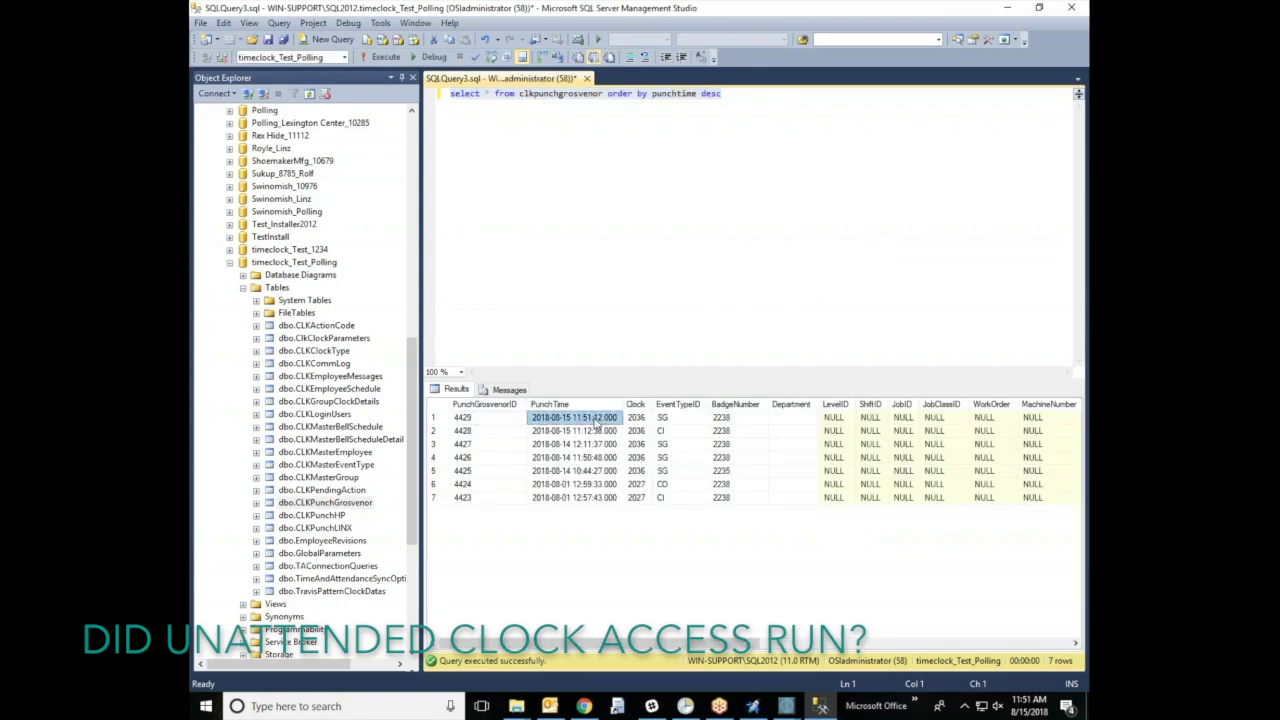
Step: Start the Unattended task in Task Scheduler
left_click_drag(607, 648, 888, 660)
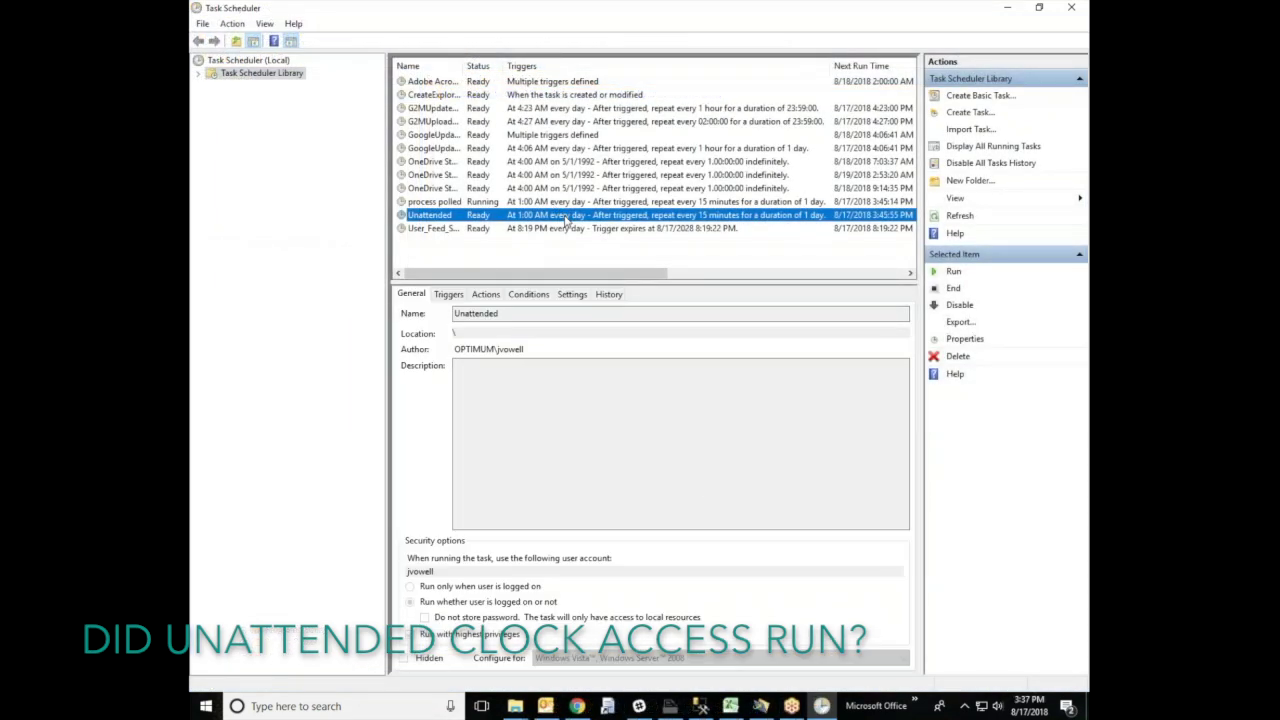
right_click(566, 221)
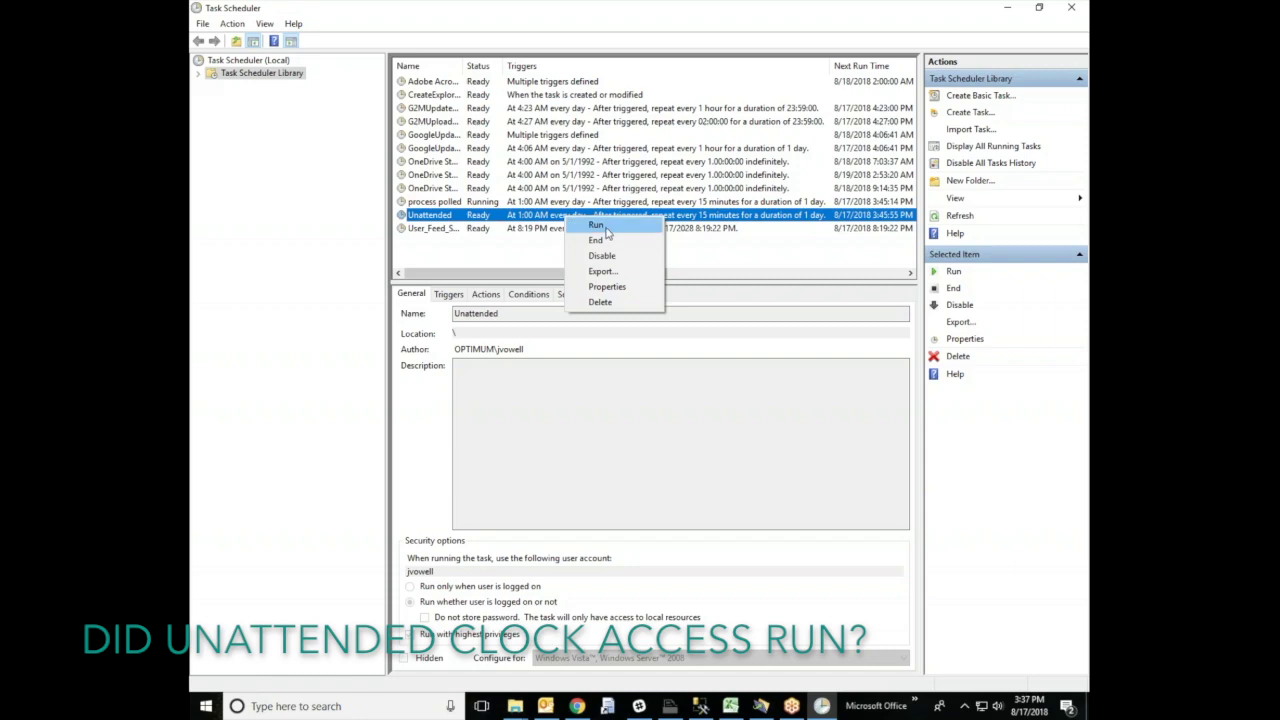
left_click(606, 232)
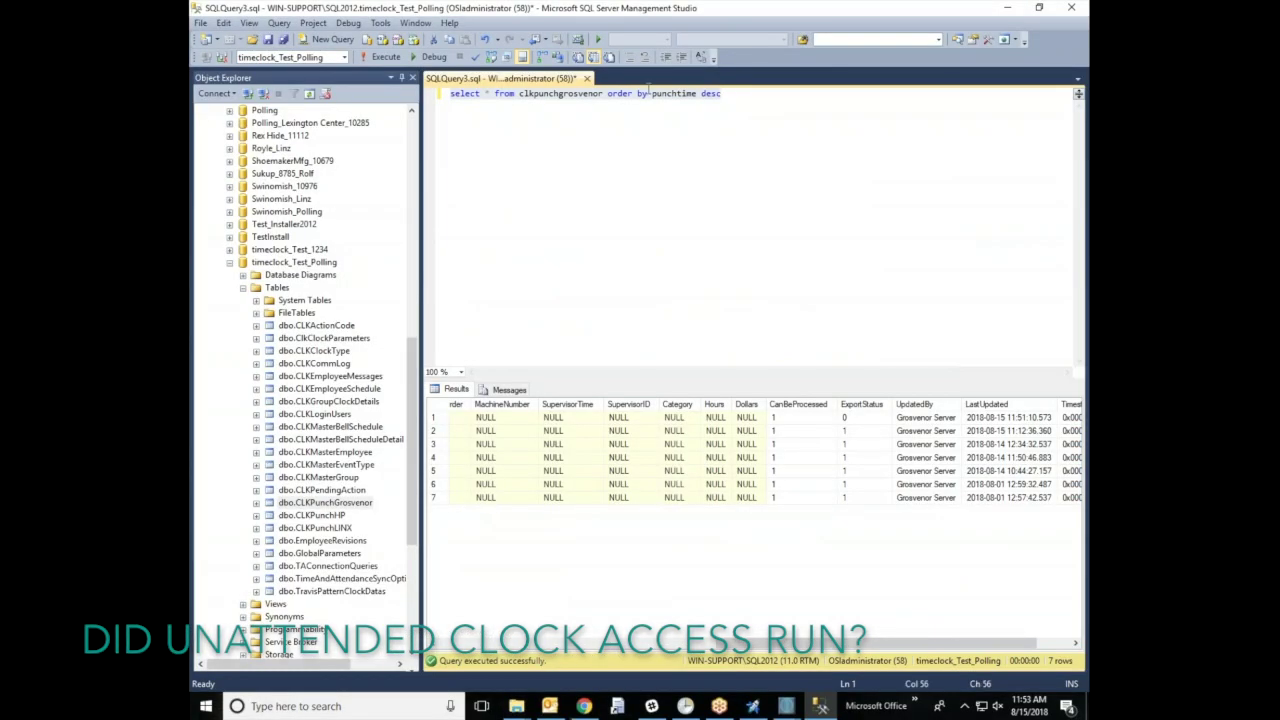
left_click_drag(721, 93, 444, 93)
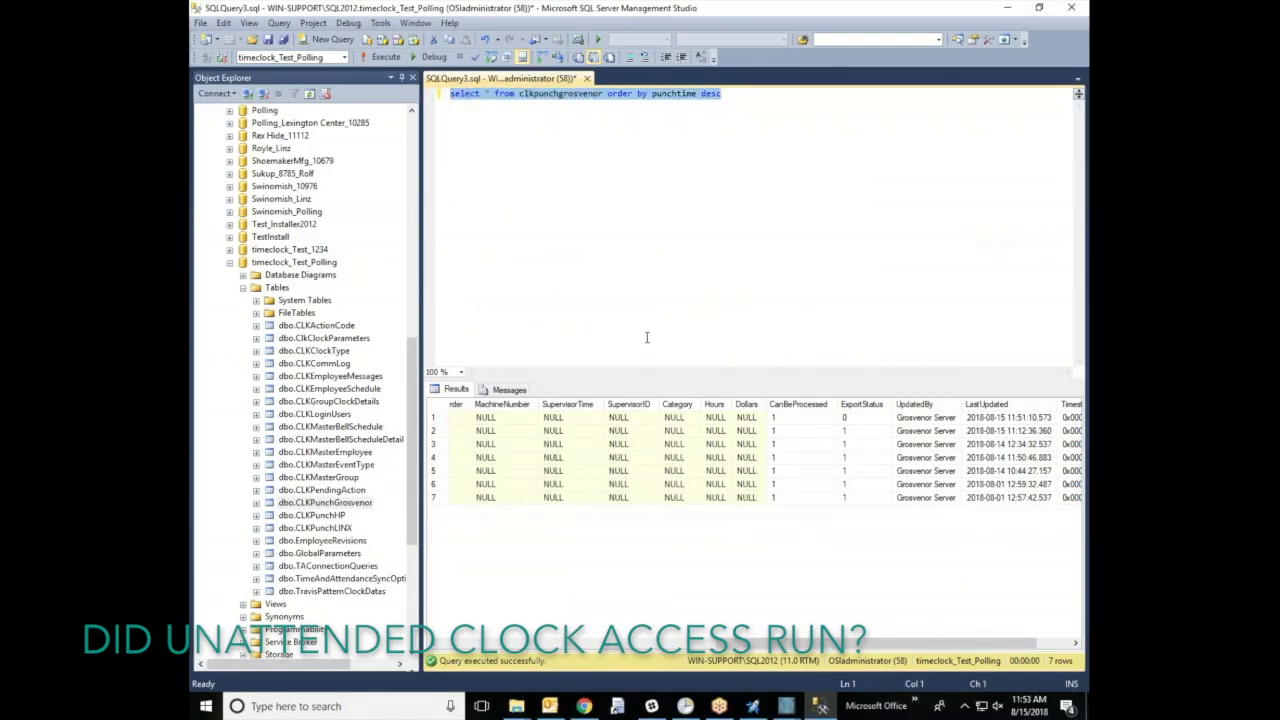
key("F5")
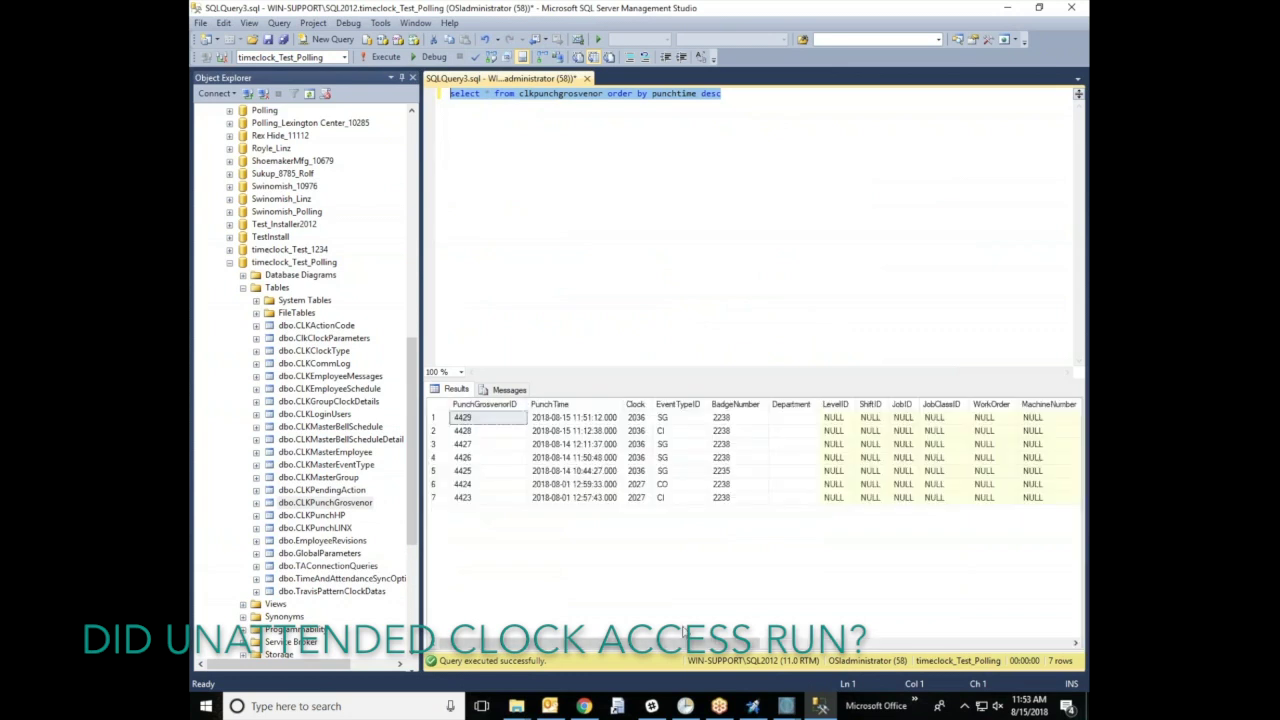
left_click_drag(683, 641, 1000, 647)
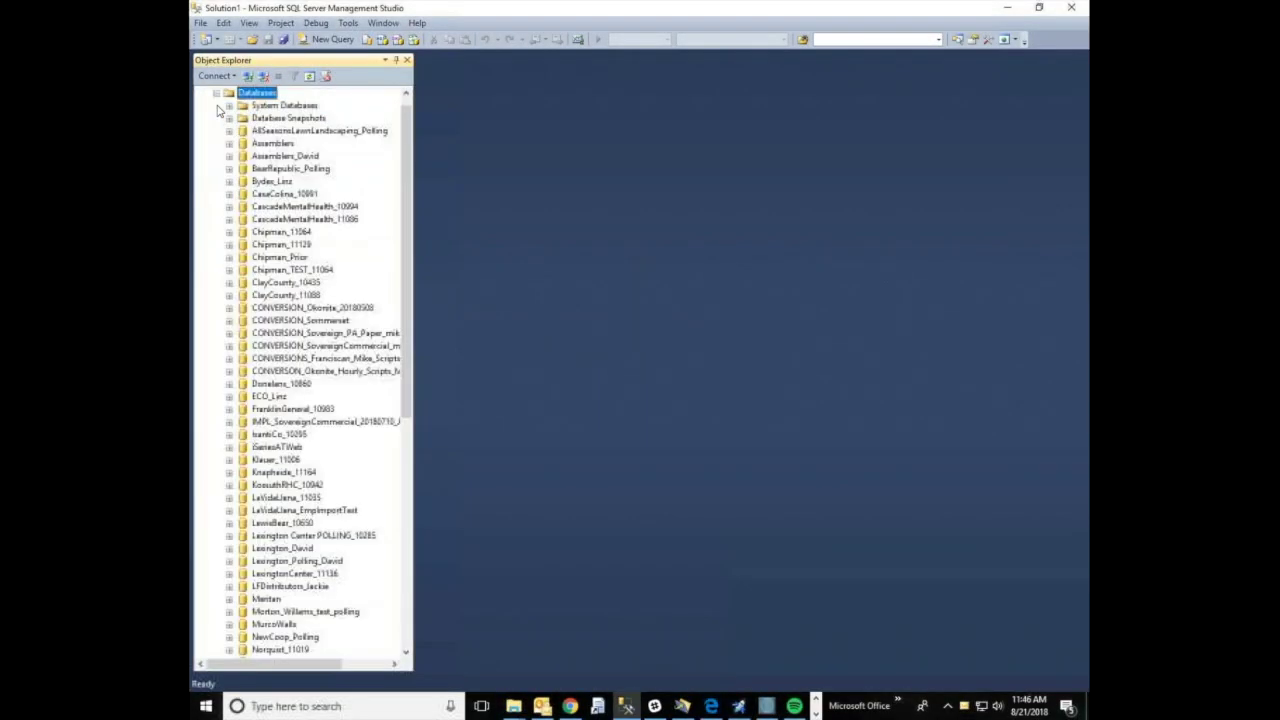
Step: Query timeclock_Test_1234's ClockData table, showing one pending GROSVENOR SG punch from Auto Polling
left_click_drag(405, 198, 404, 414)
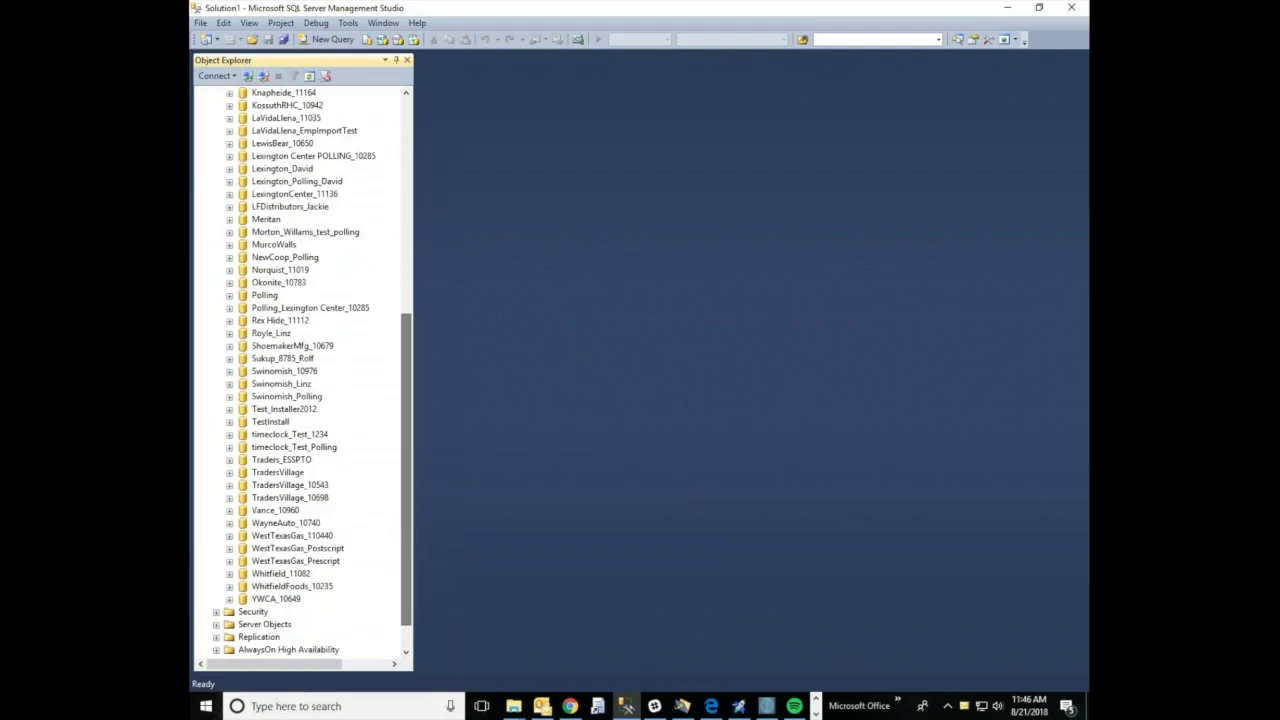
left_click(320, 434)
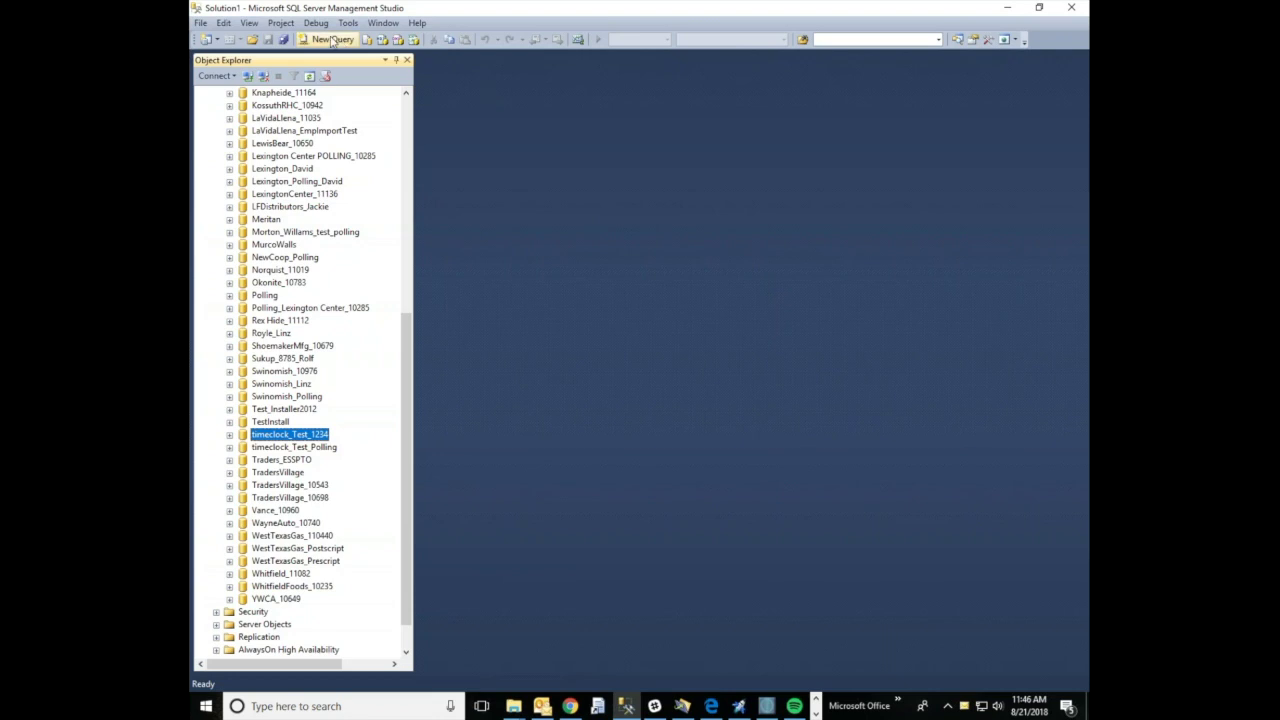
left_click(325, 39)
type("select * fro")
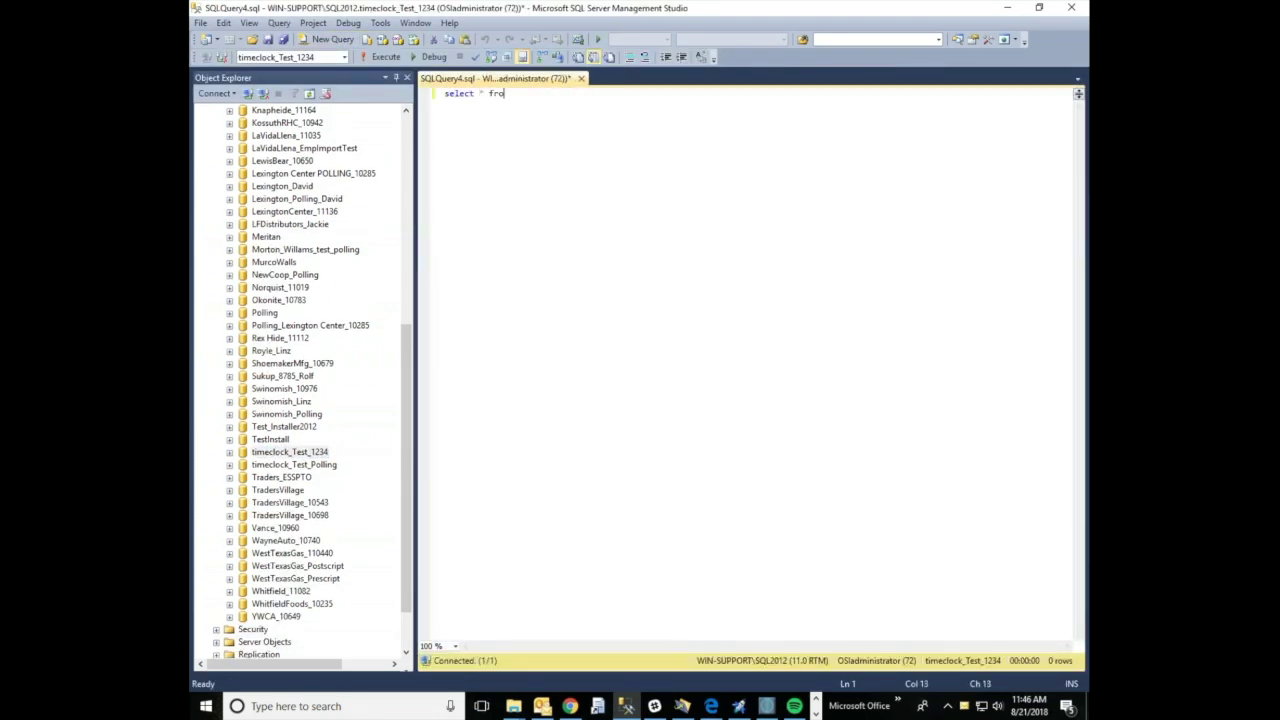
type("m Clockdata")
key("F5")
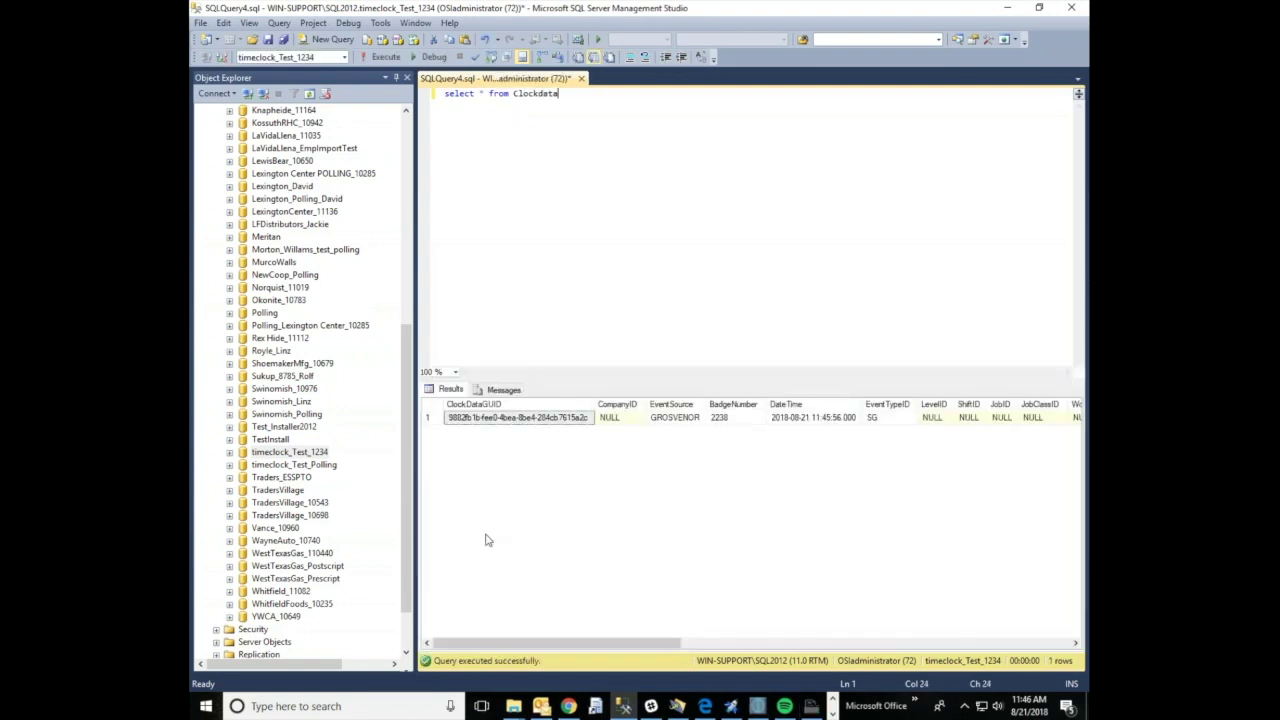
left_click_drag(508, 648, 833, 682)
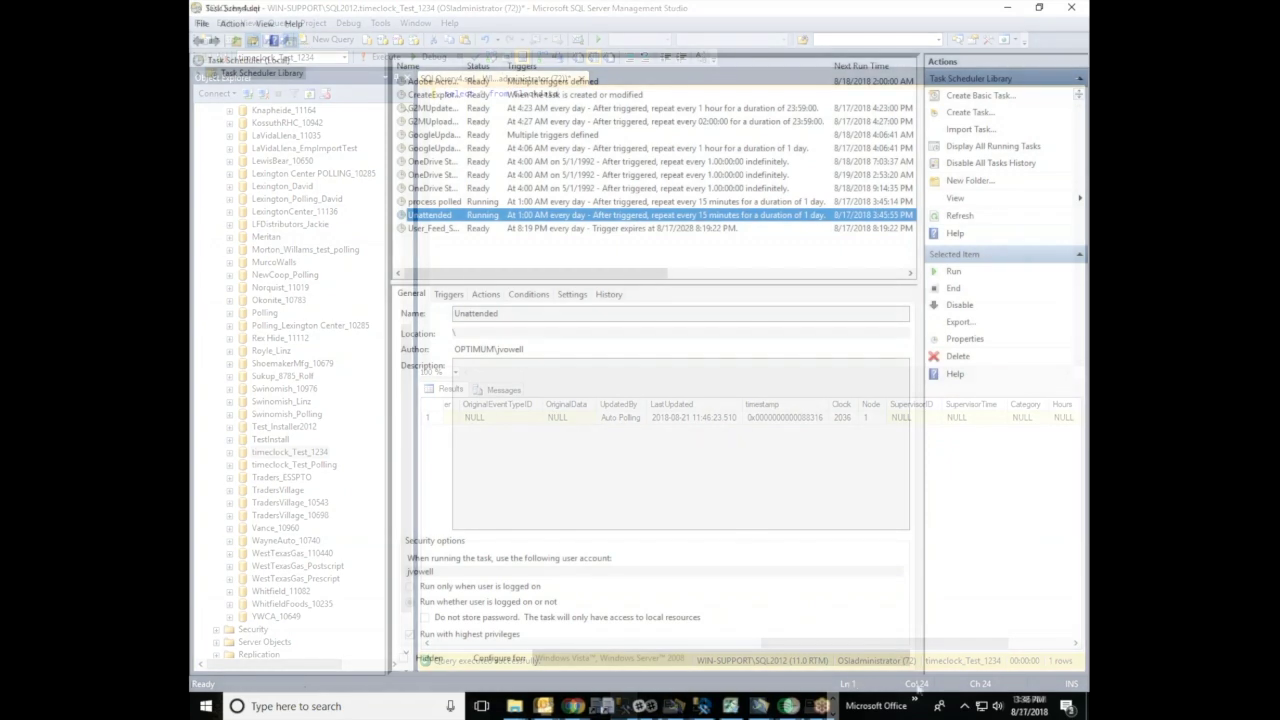
Step: Run process polled again, then re-run the ClockData query to confirm it returns 0 rows
left_click(491, 203)
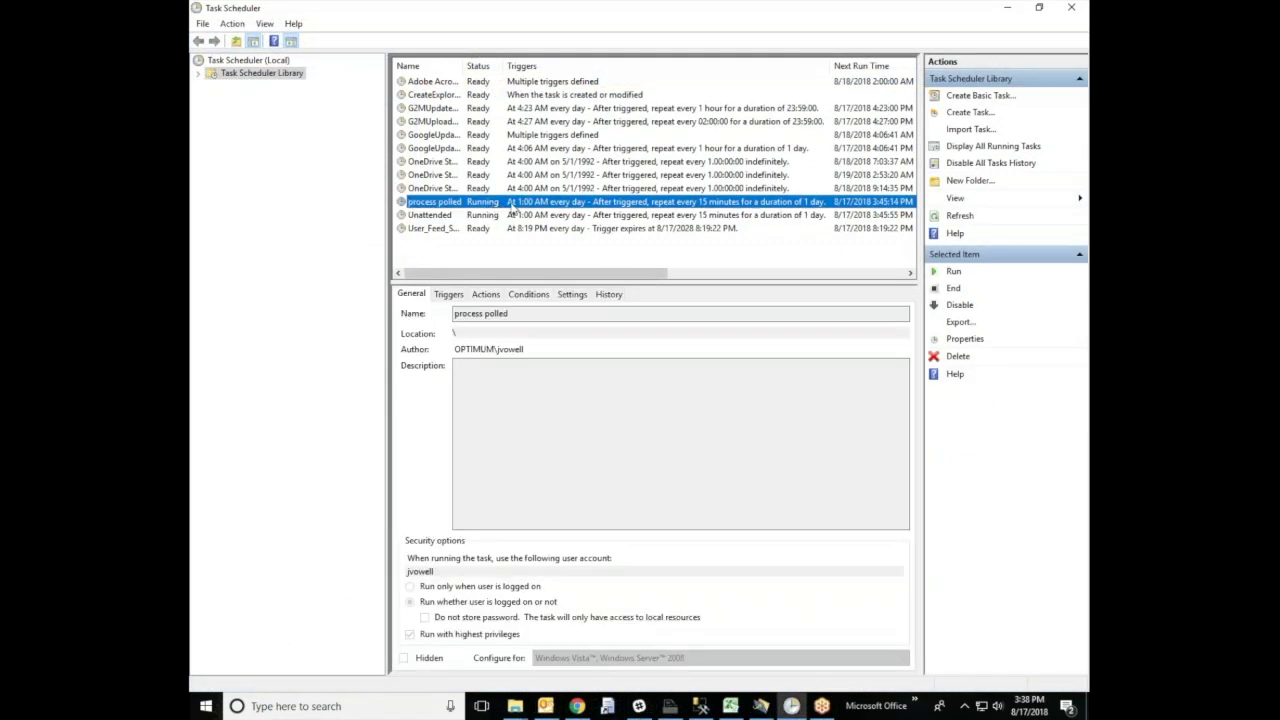
right_click(632, 206)
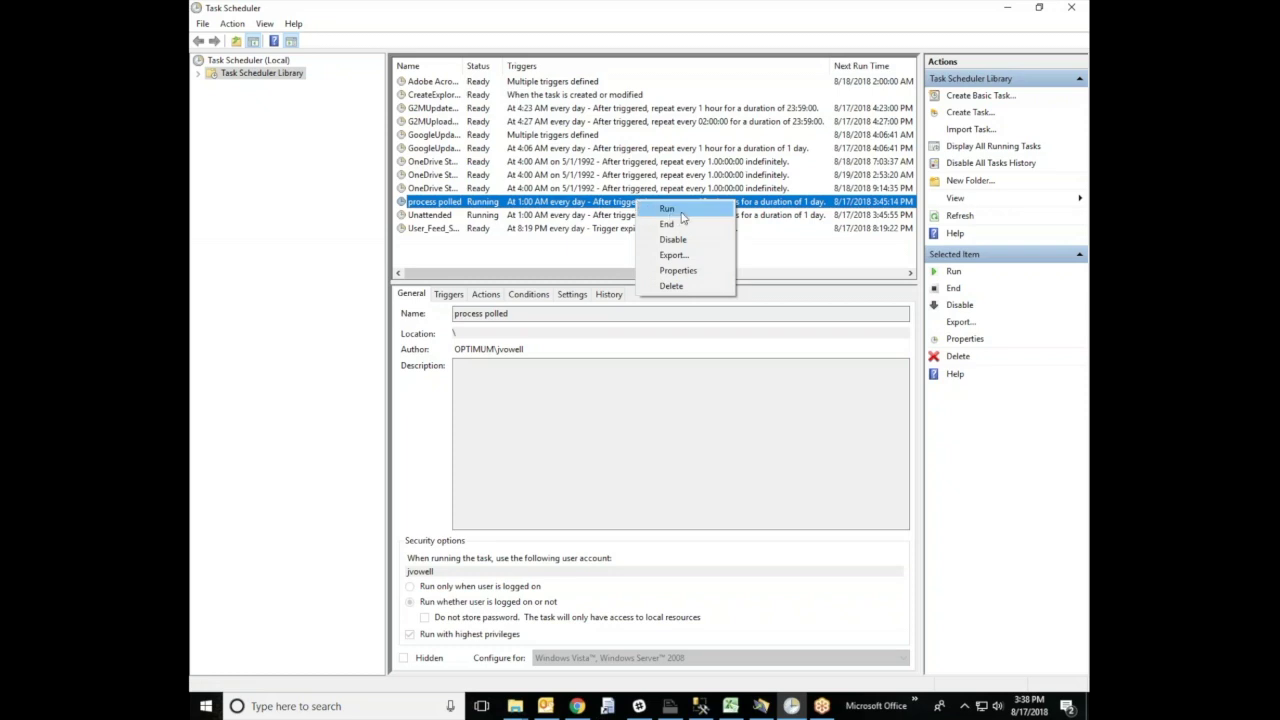
left_click(683, 218)
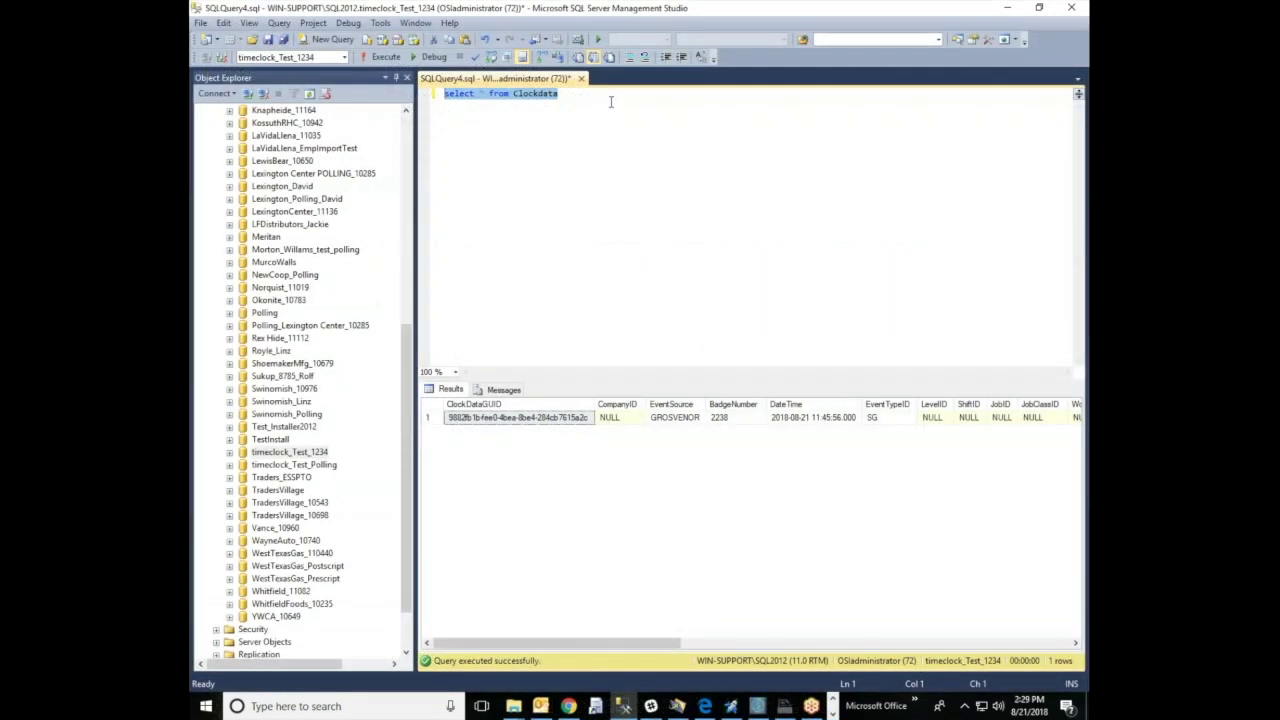
key("F5")
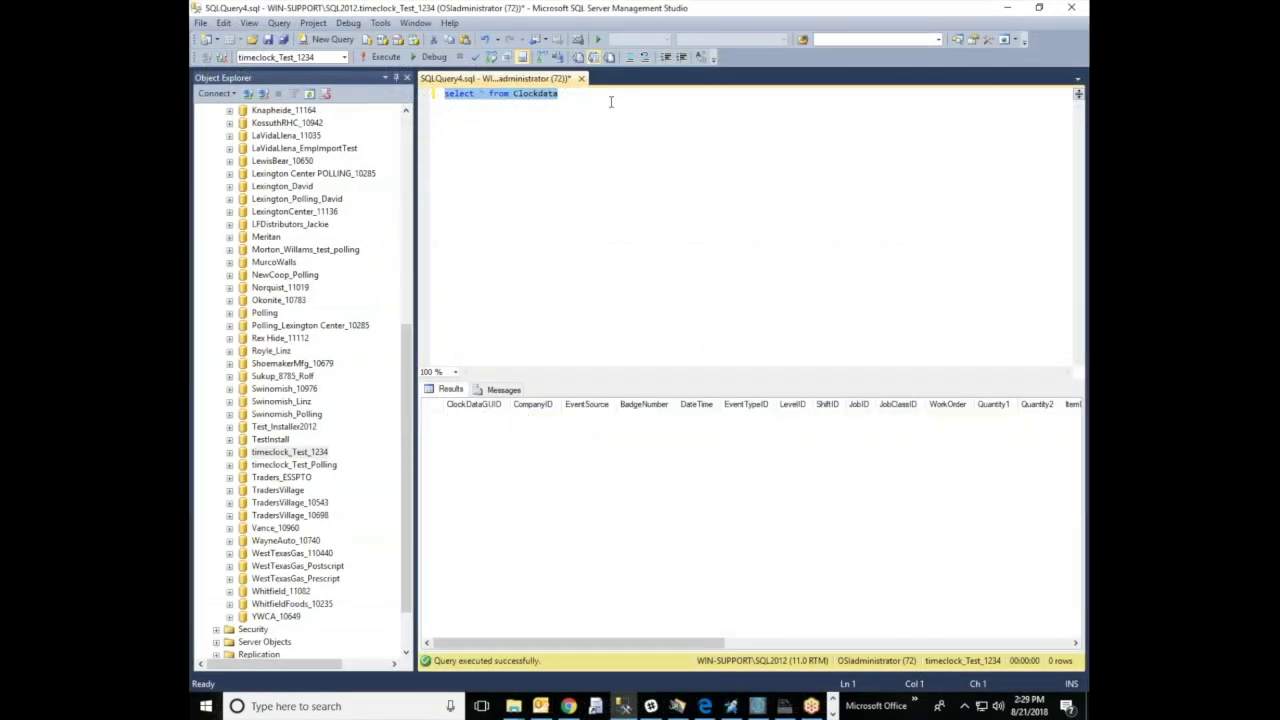